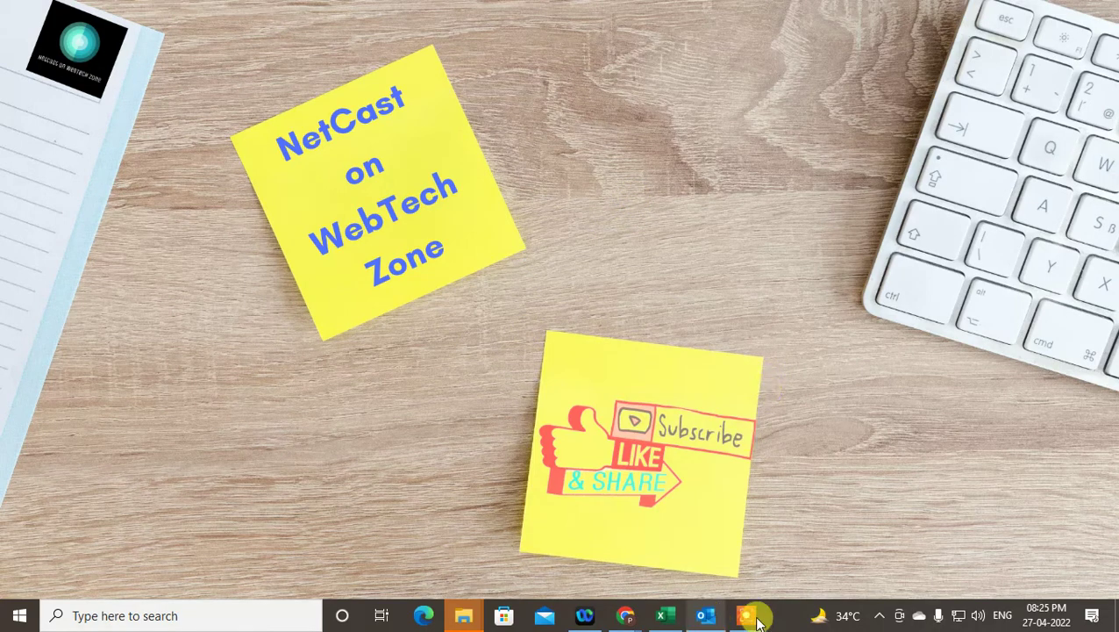
Switch to Outlook and create a new Quick Step with the New Message action.
click(708, 617)
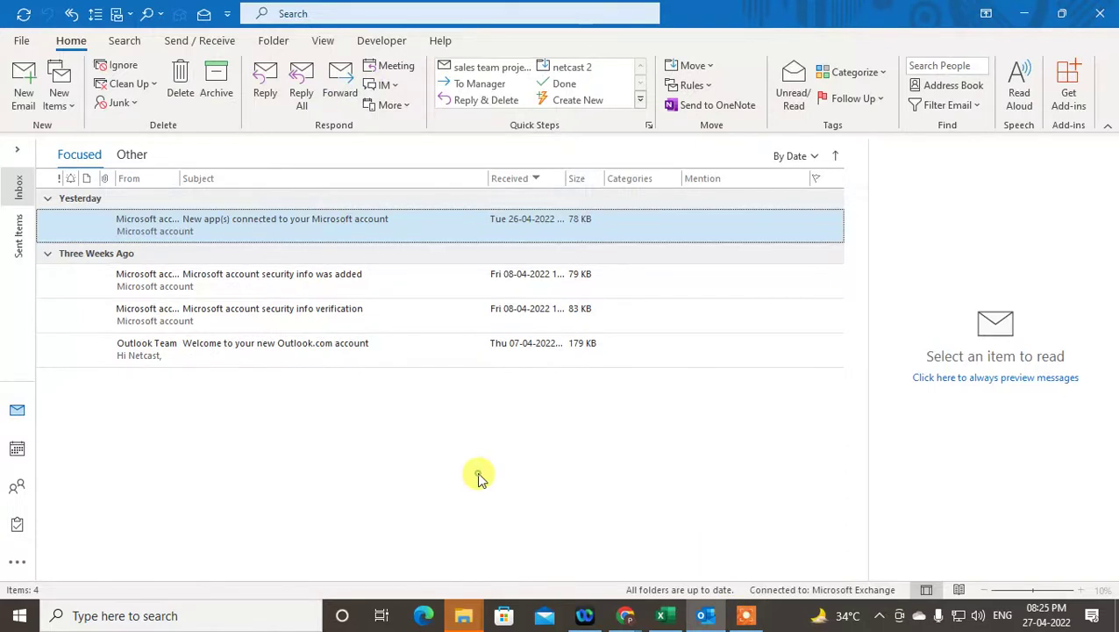
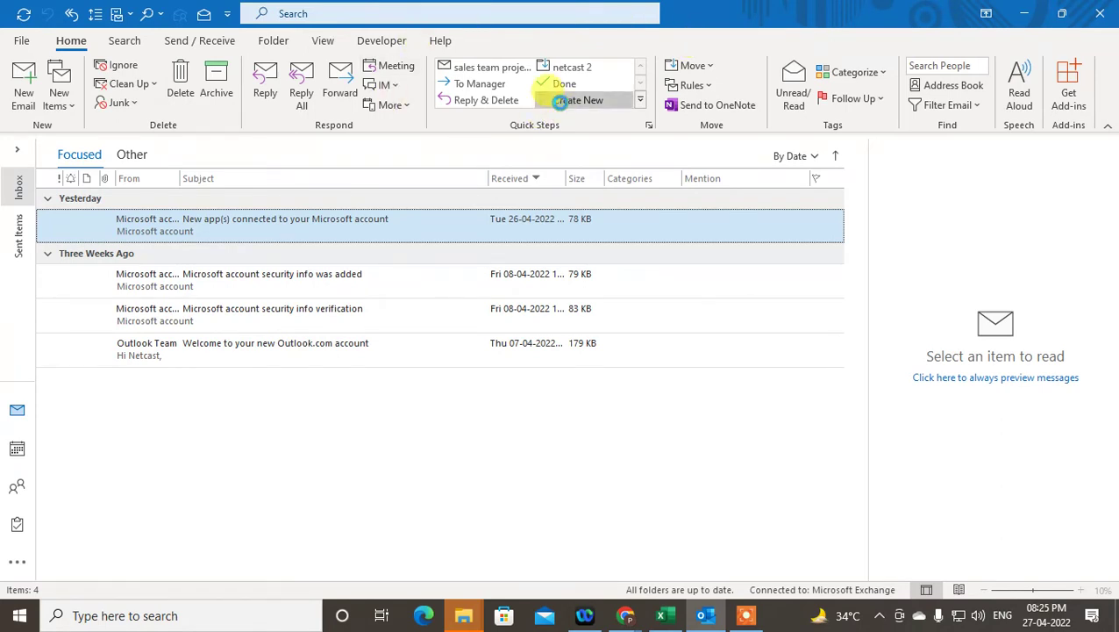
click(737, 76)
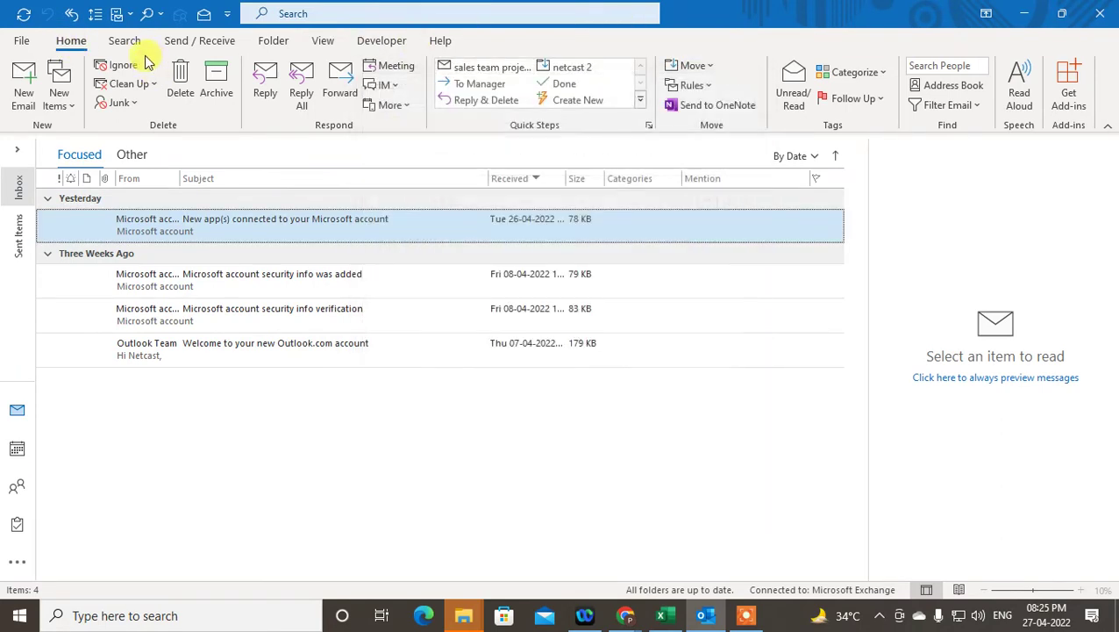
click(581, 105)
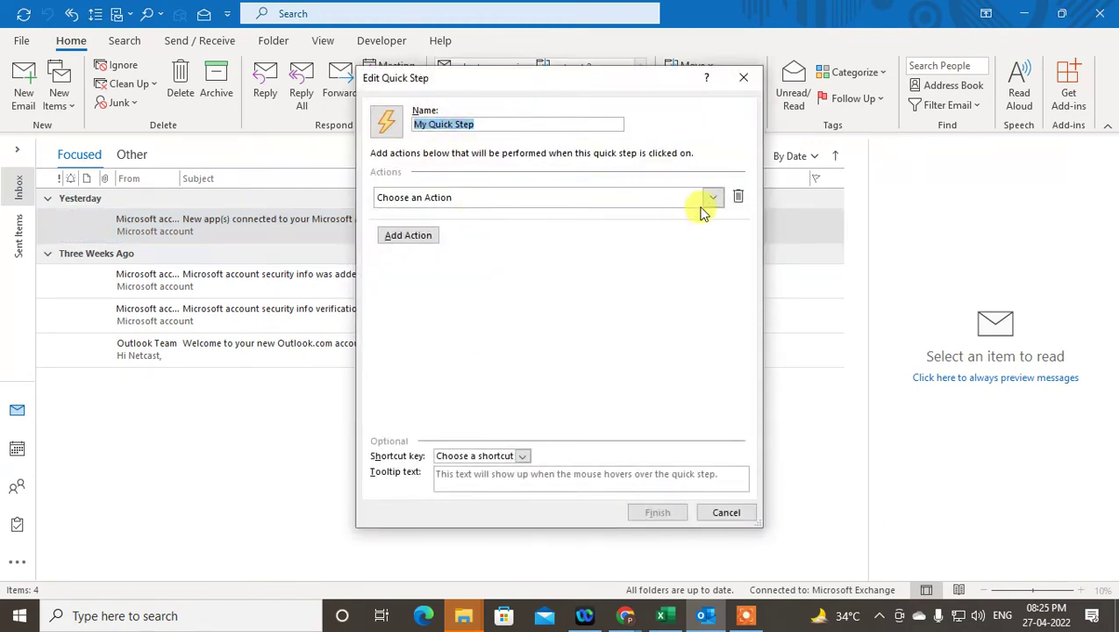
click(709, 200)
scroll(544, 403, down, 2)
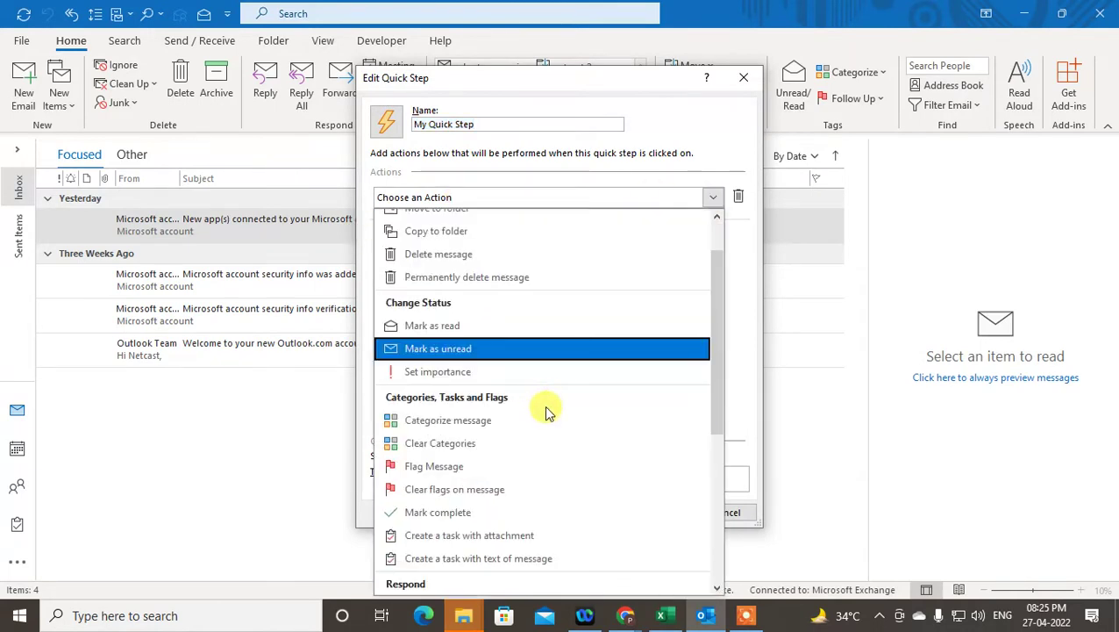
scroll(575, 449, down, 1)
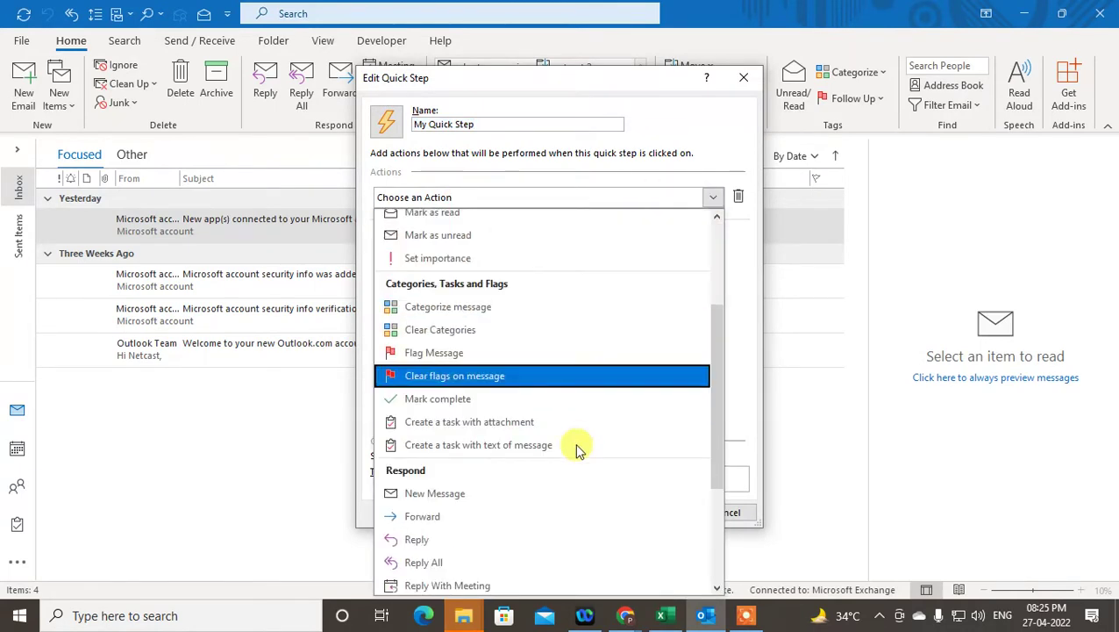
click(425, 494)
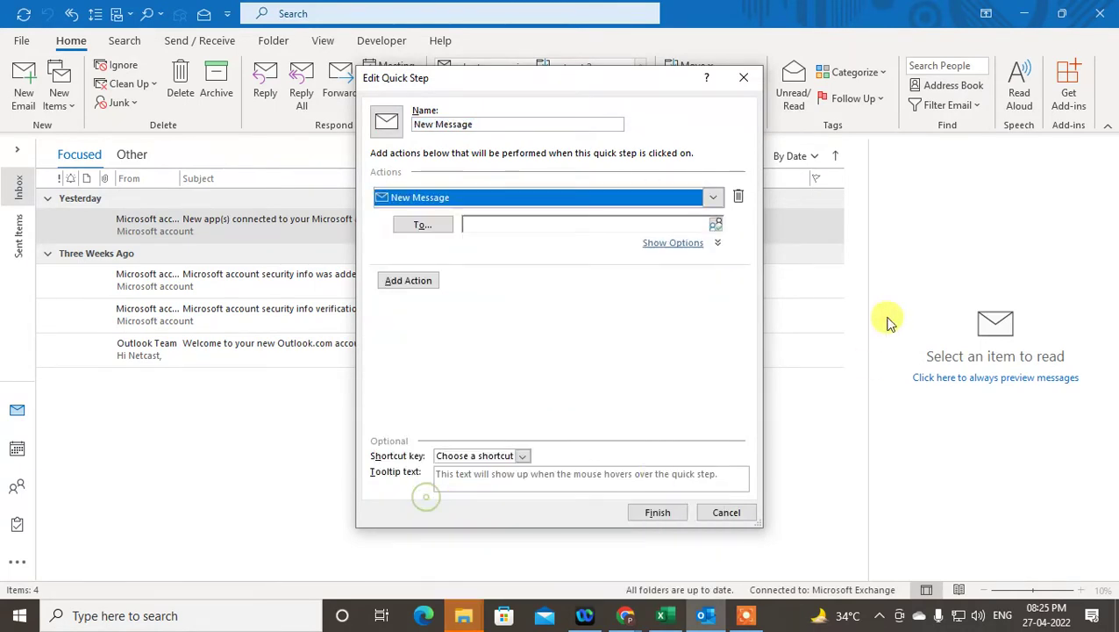
Give the Quick Step's message the subject "netcast project 11" and the text "Hello team." with "Project id 1" below it.
click(702, 246)
click(504, 271)
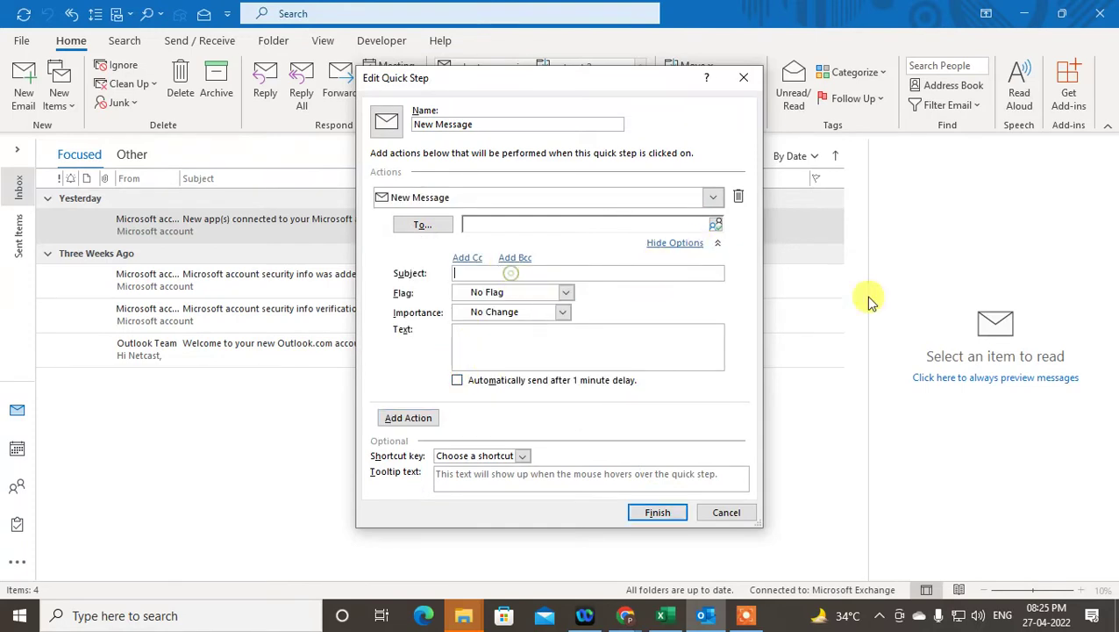
text(netcast project 11)
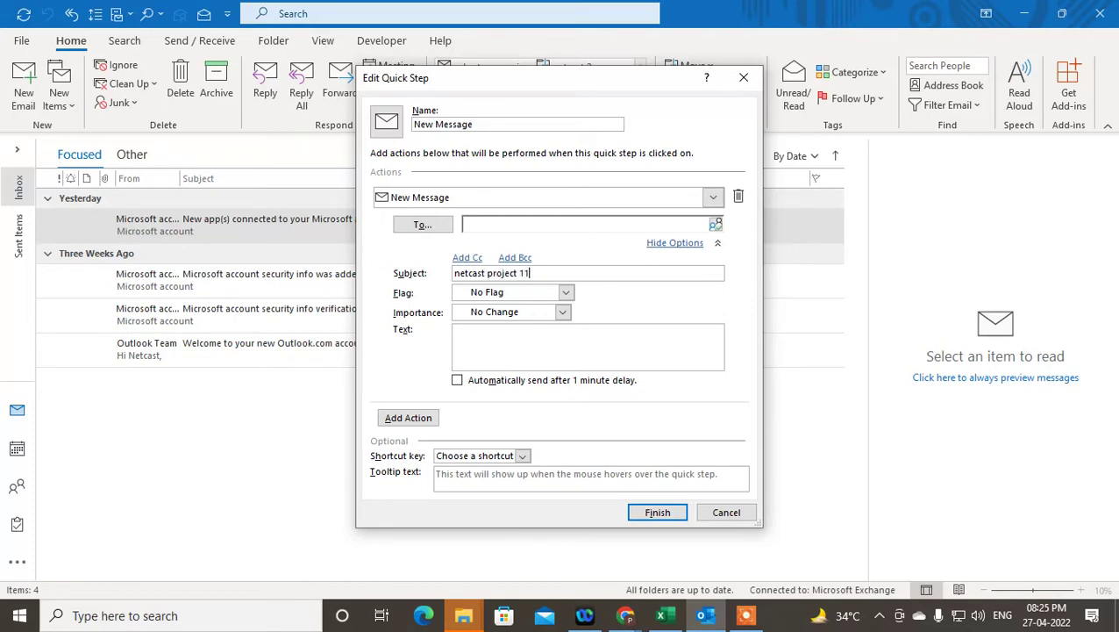
key(Tab)
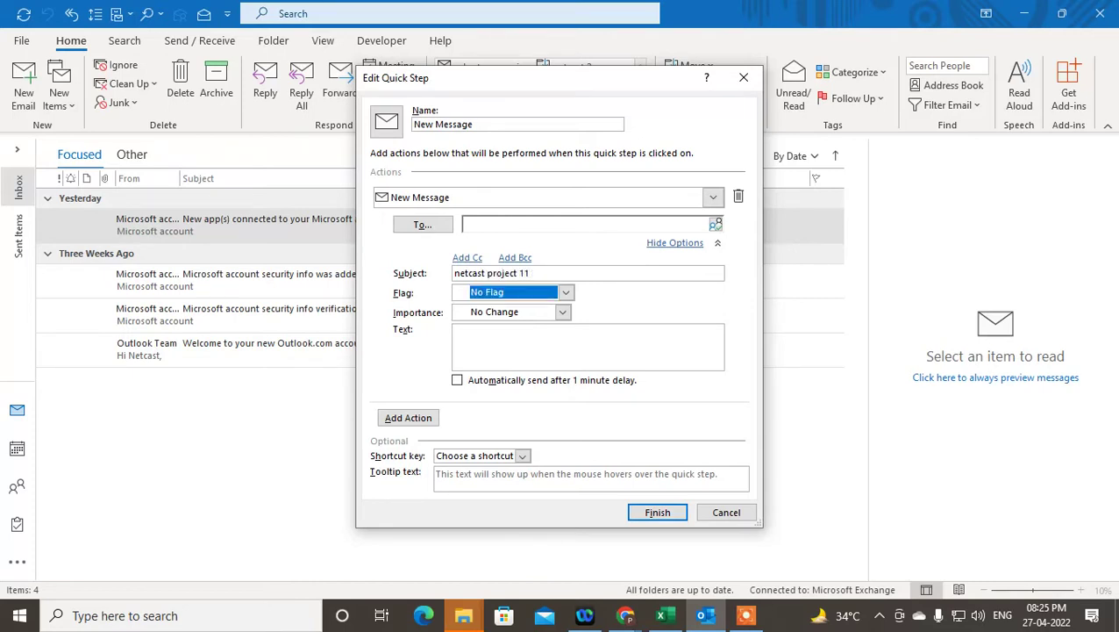
key(Tab)
click(666, 363)
text(d)
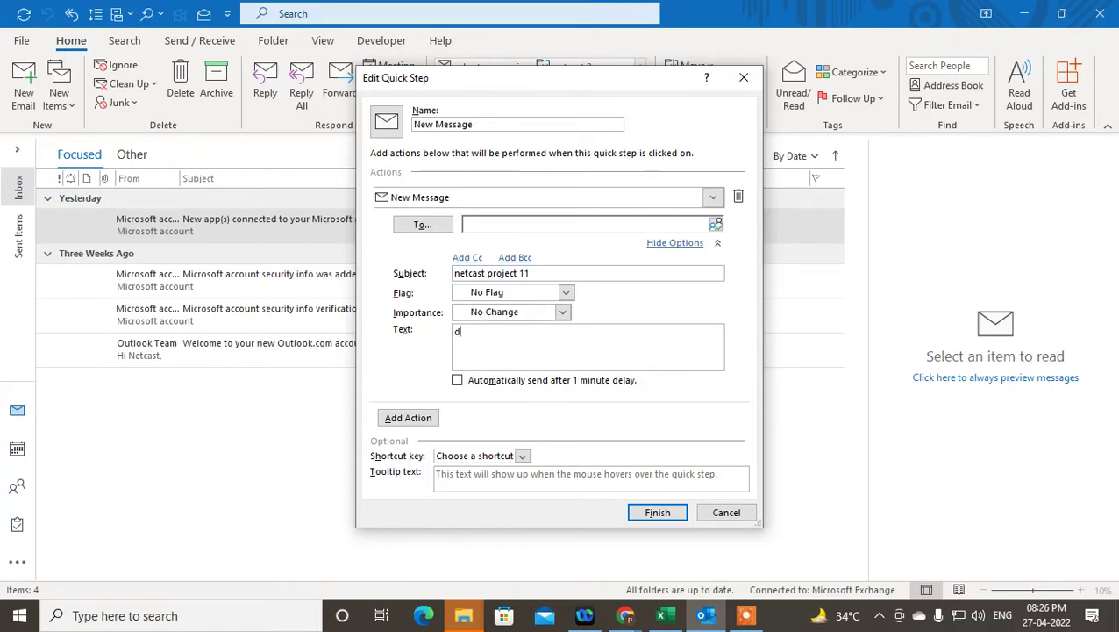
text(ell t)
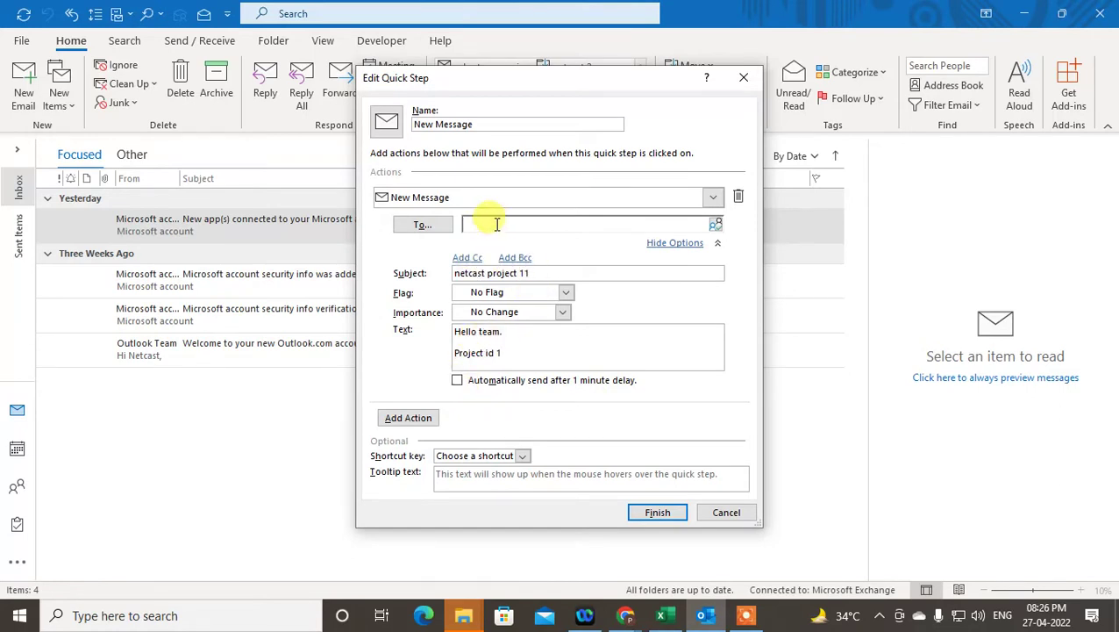
Add both entries of the Offline Global Address List as recipients, adding the first one a second time.
click(428, 225)
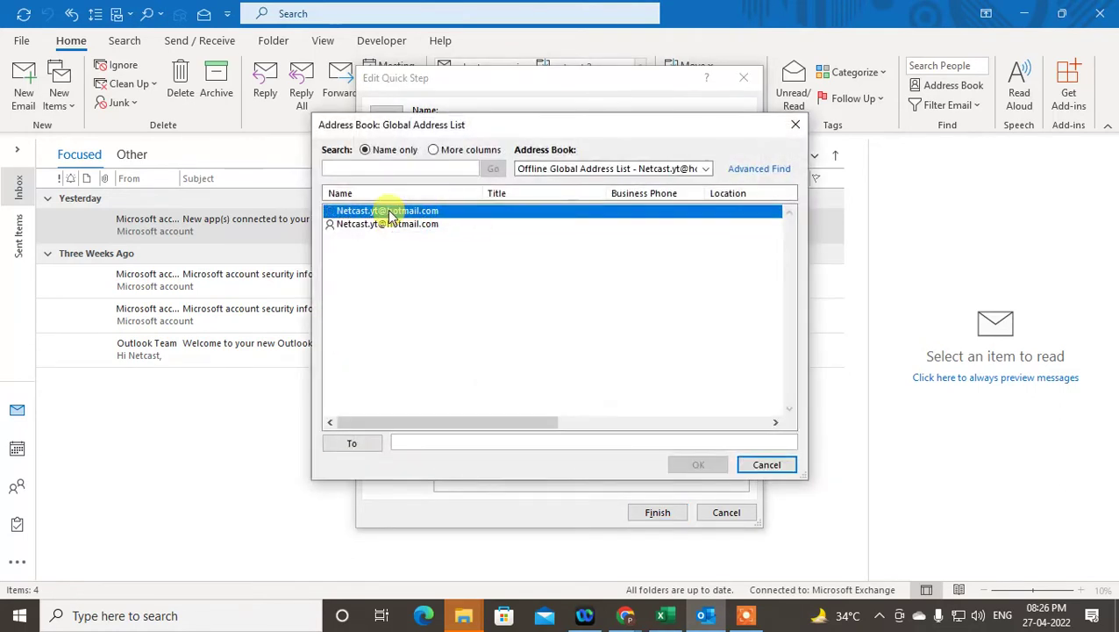
double_click(393, 213)
double_click(405, 225)
click(388, 211)
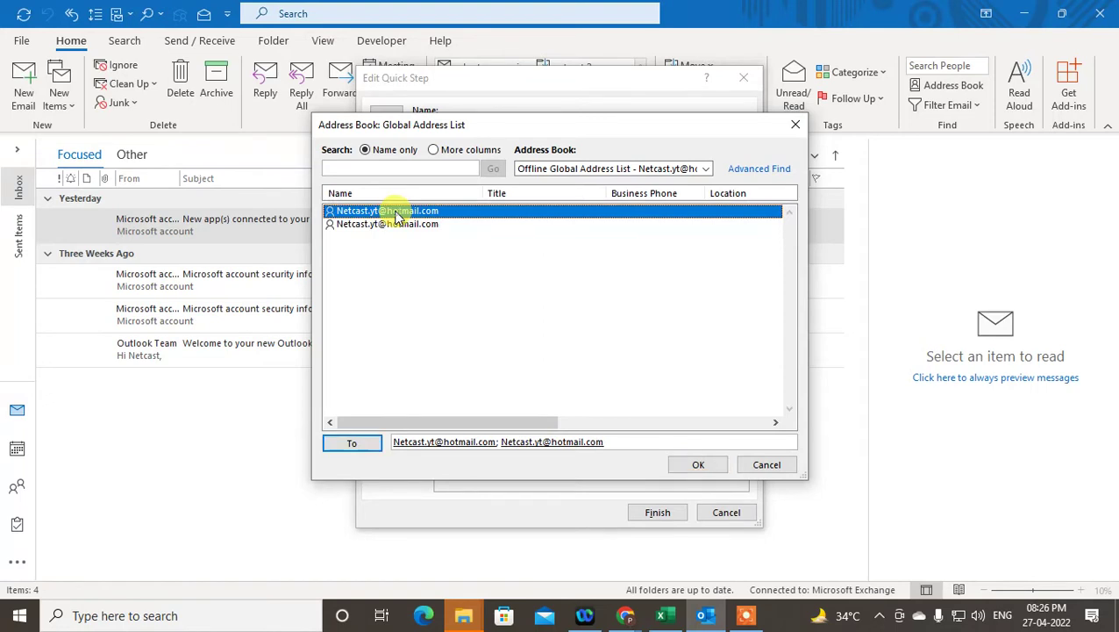
click(359, 443)
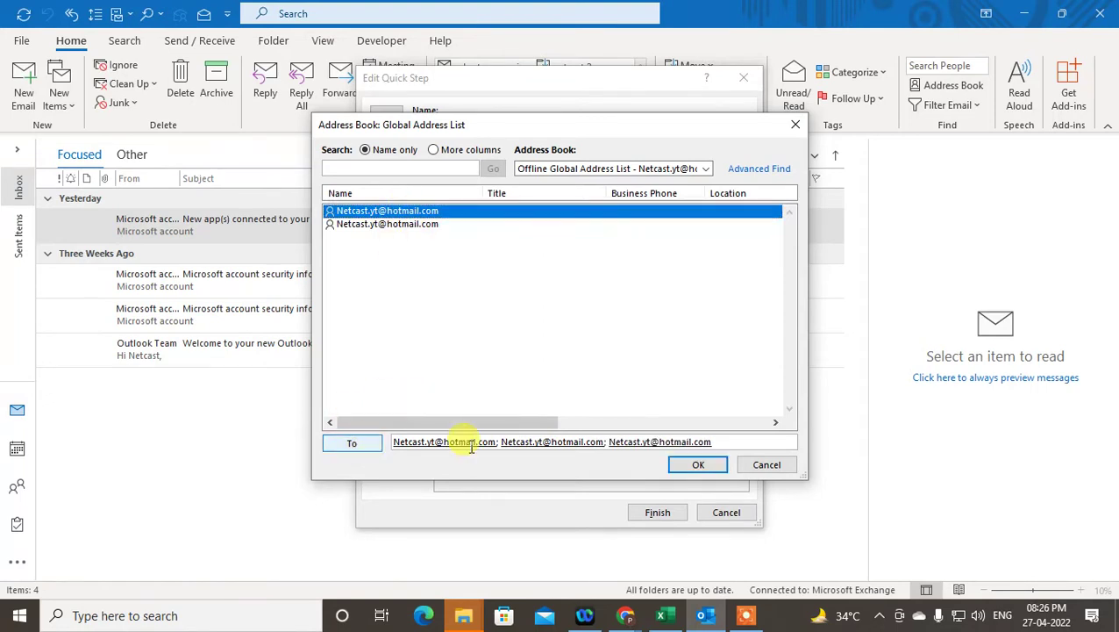
Add netcast 1 from the Contacts address book as a recipient and finish the Quick Step.
click(596, 168)
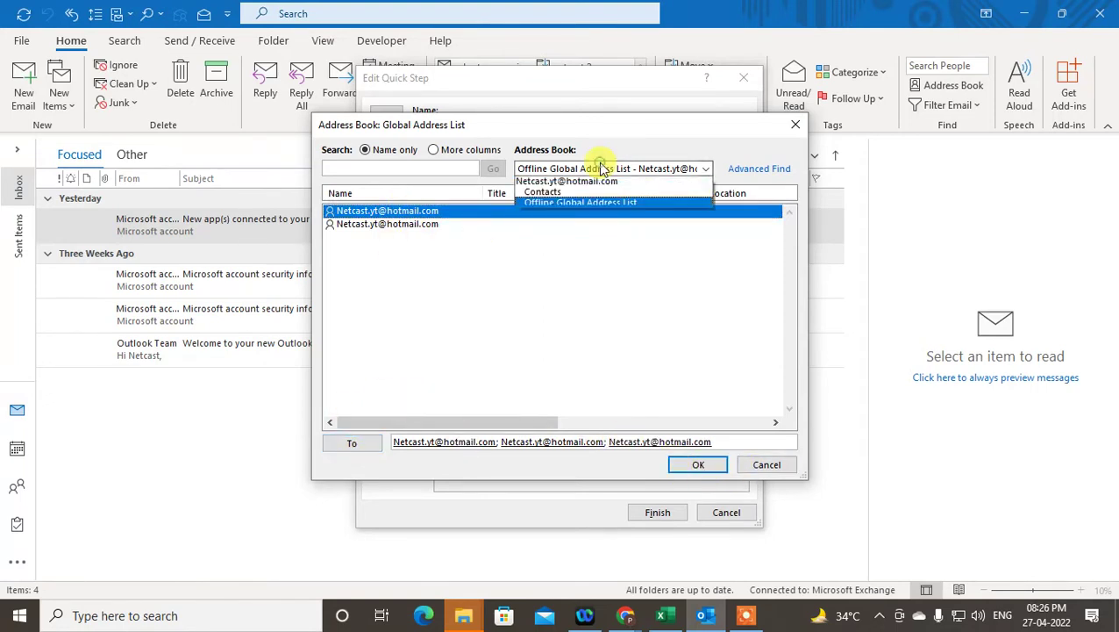
click(592, 197)
double_click(364, 213)
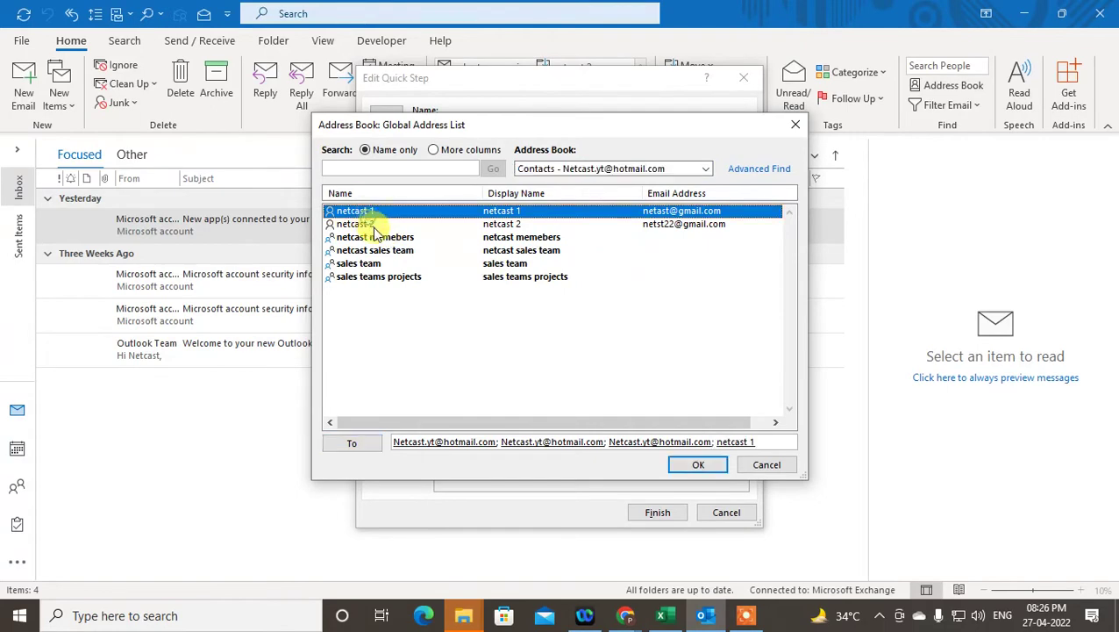
click(702, 465)
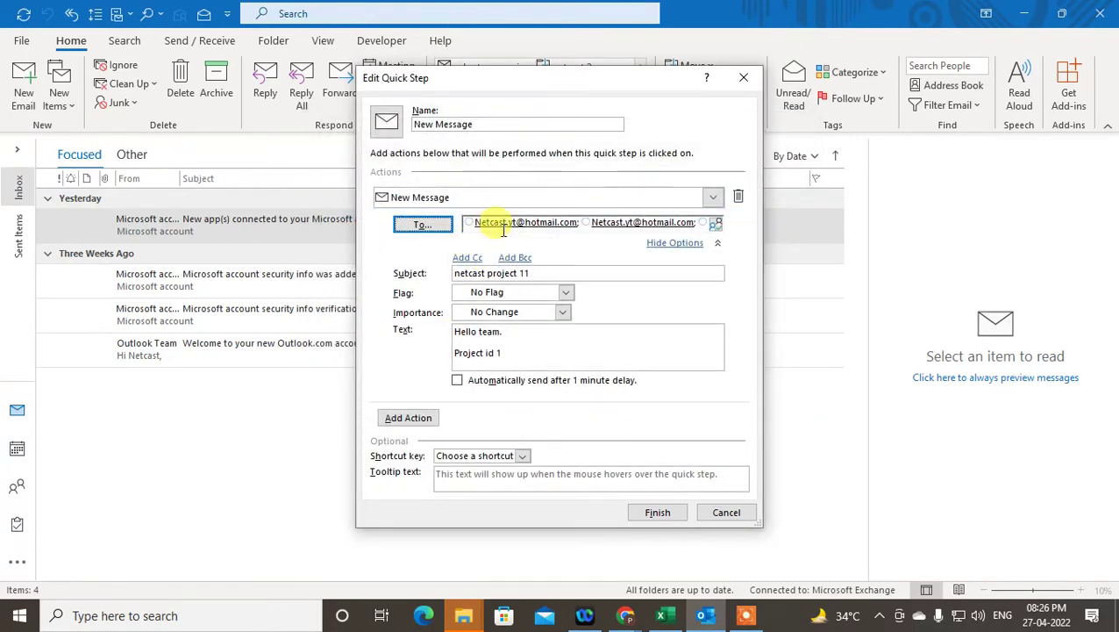
click(662, 515)
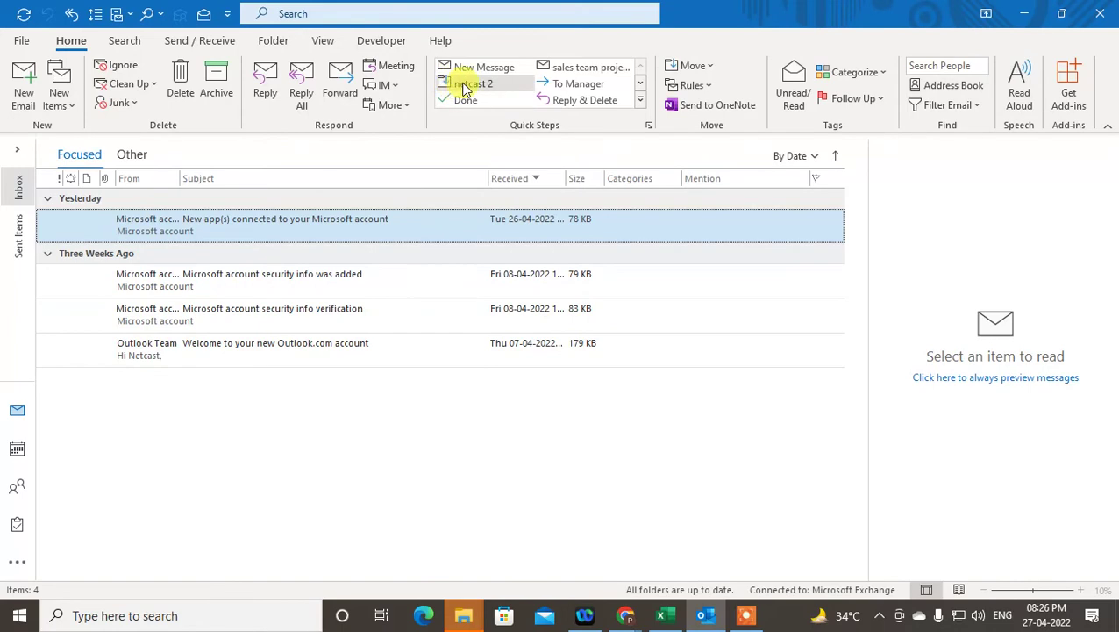
View the first-time setup of the netcast 2 Quick Step and close it without saving.
click(464, 87)
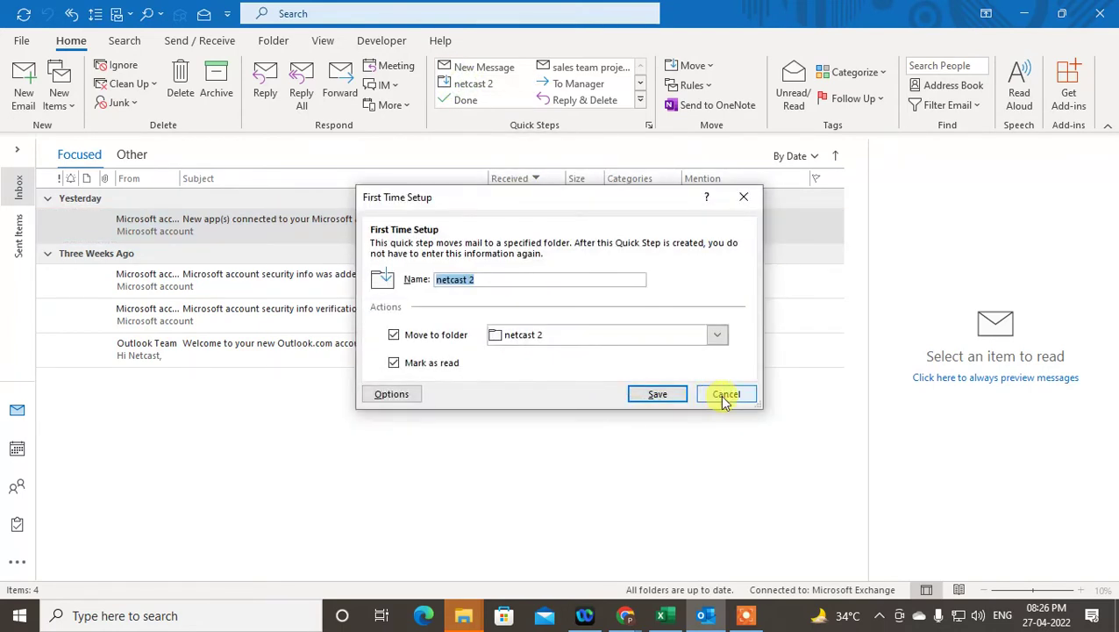
click(726, 394)
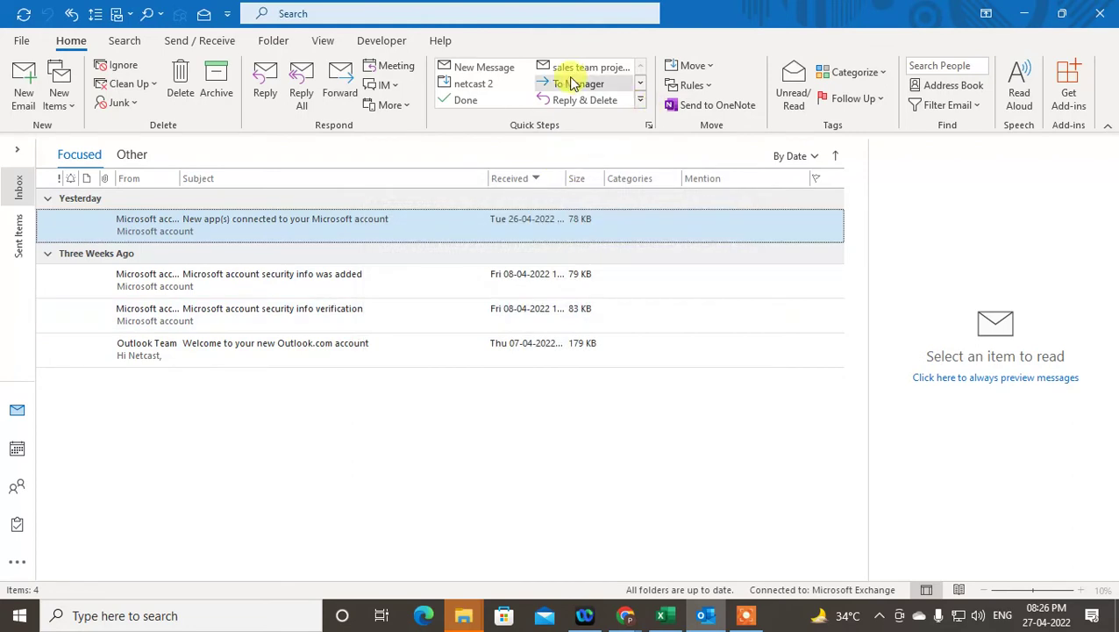
Run the sales team projects and New Message Quick Steps to preview their emails, closing each one without sending.
click(640, 100)
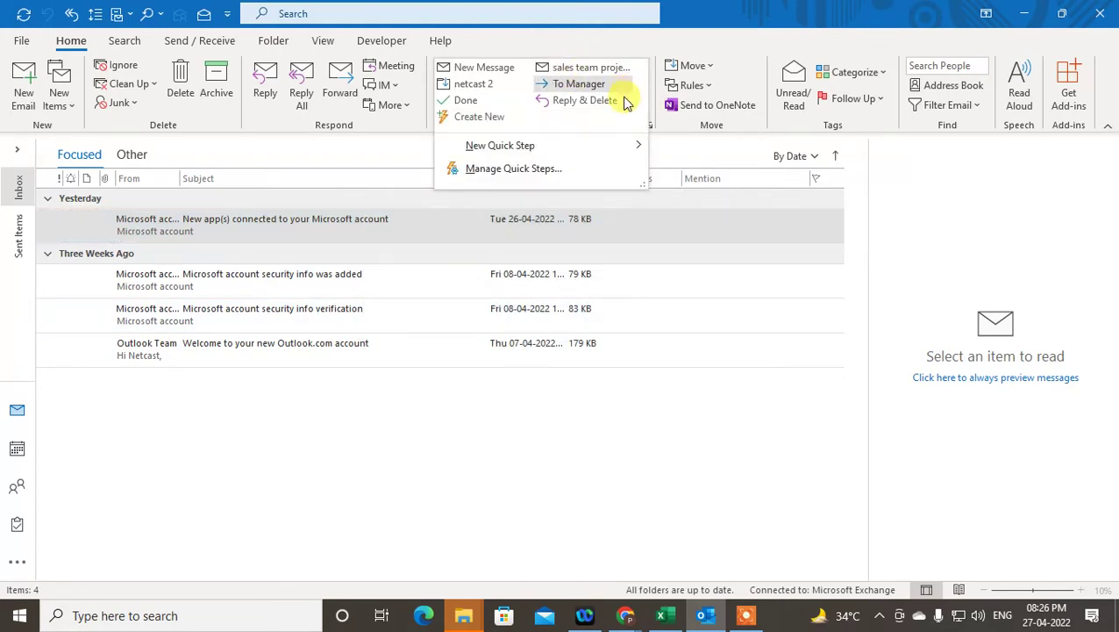
click(574, 69)
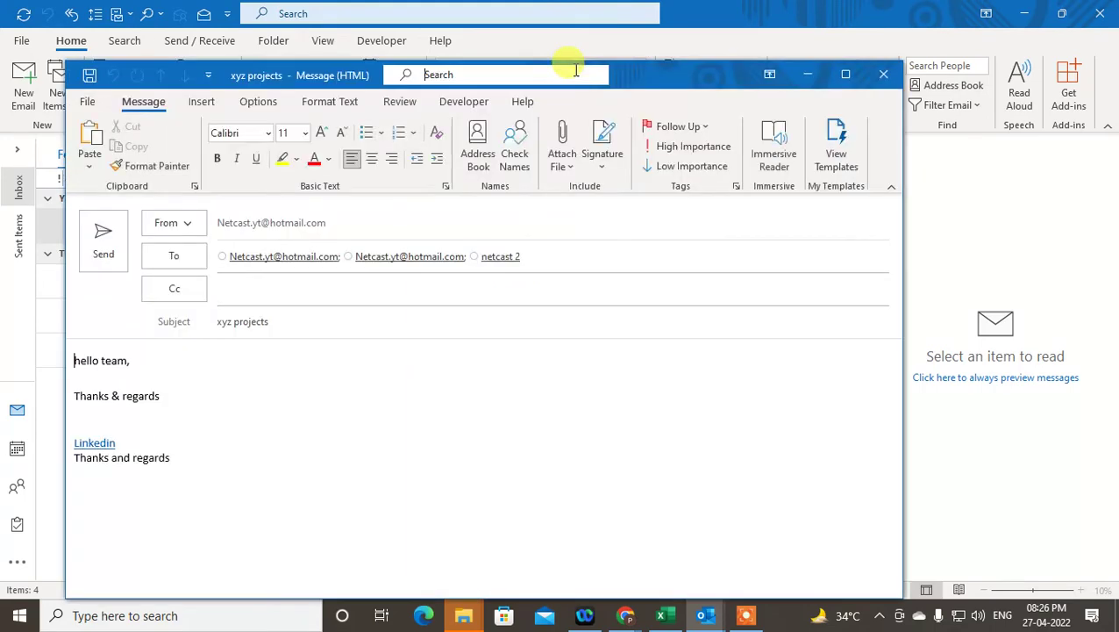
click(884, 75)
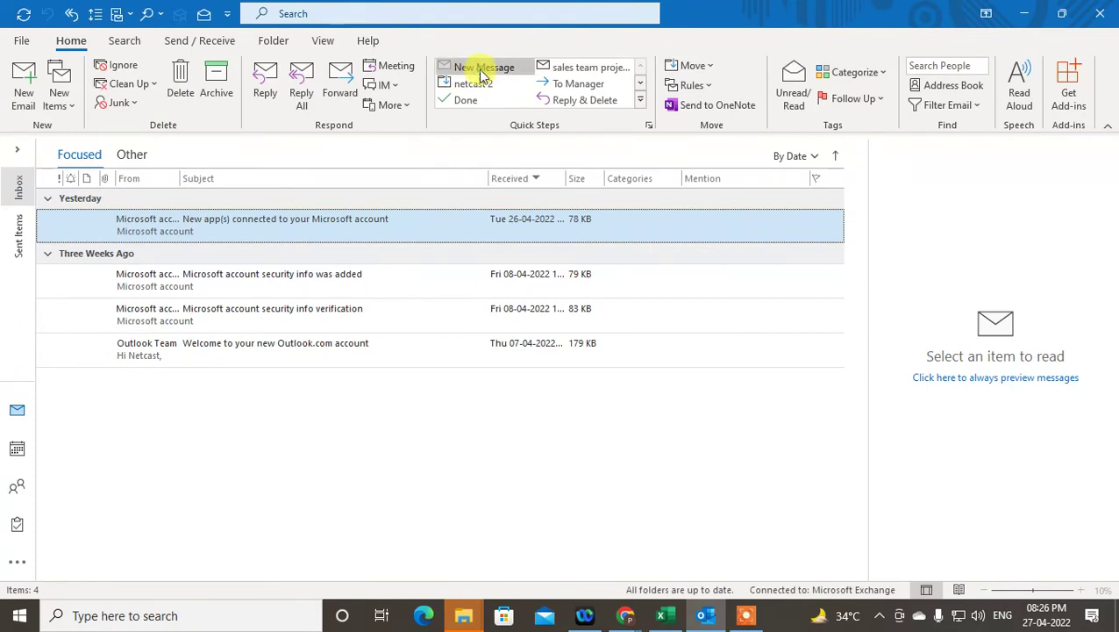
click(478, 68)
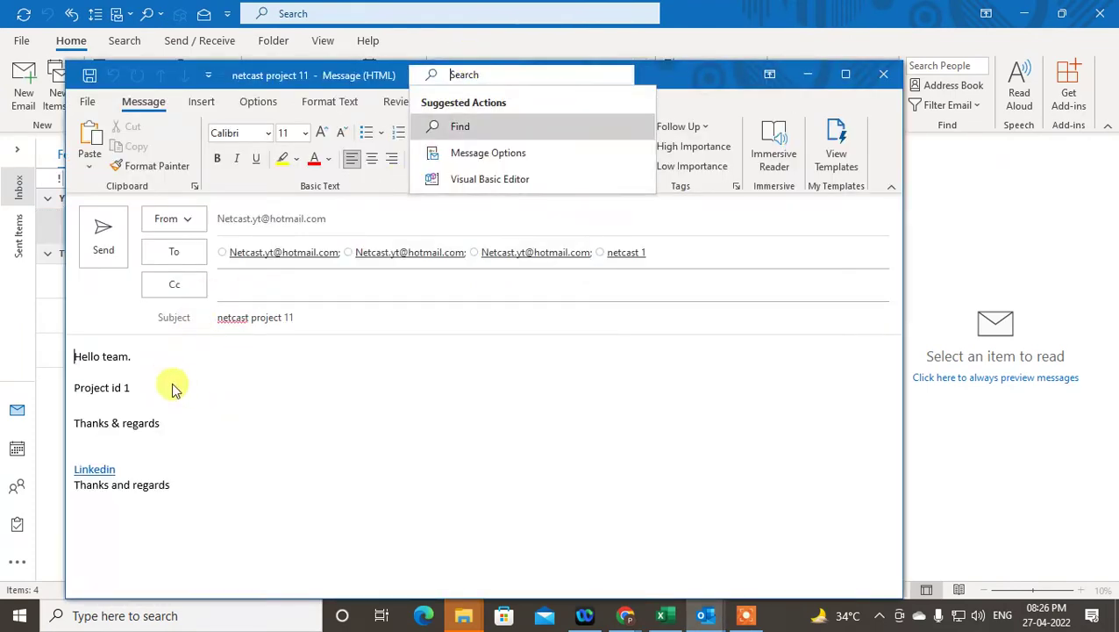
click(889, 74)
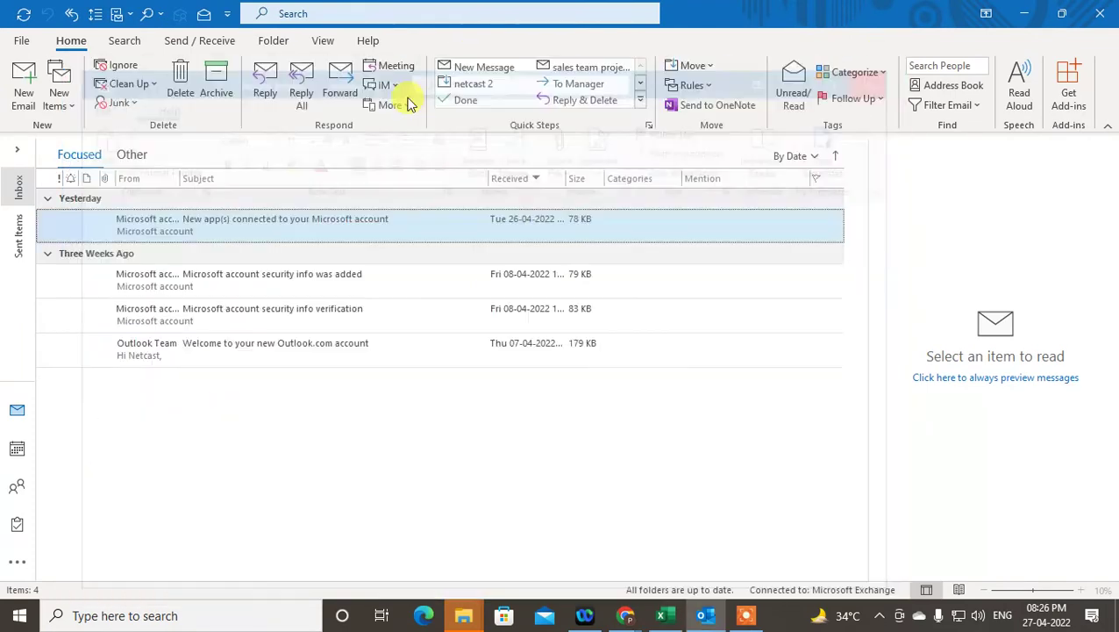
Rename the New Message Quick Step to "netcast projects 11" and save it.
right_click(466, 78)
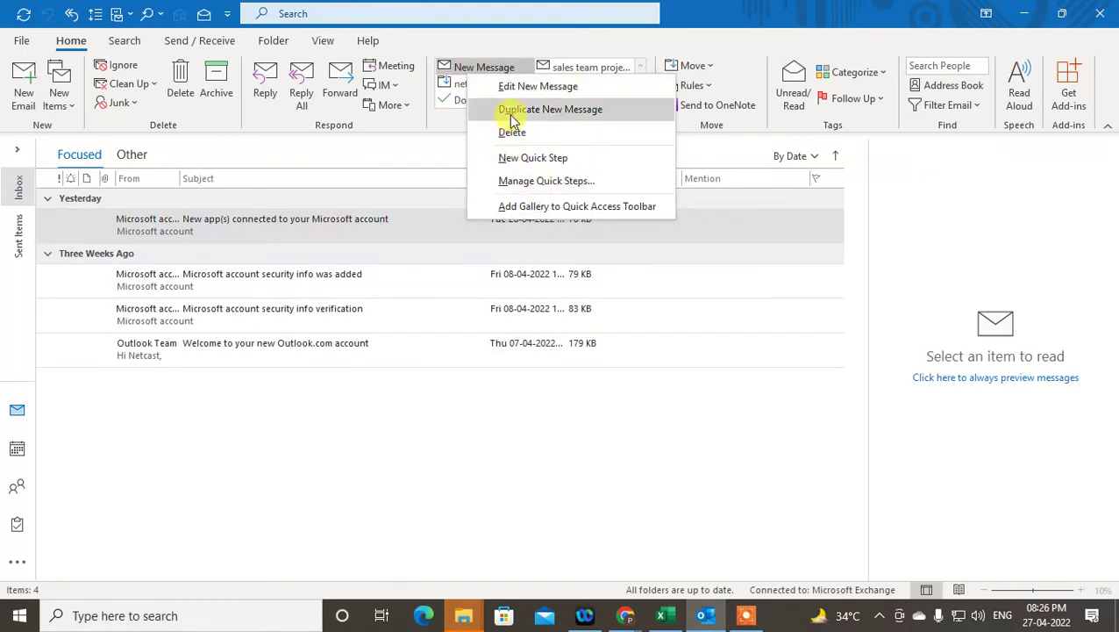
click(546, 89)
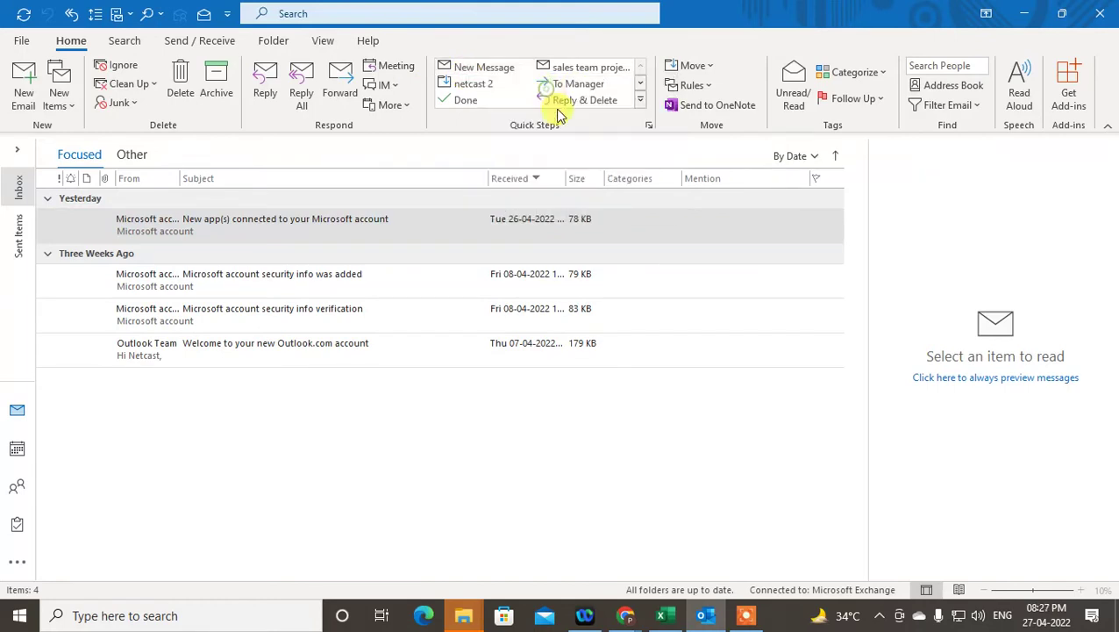
click(489, 123)
triple_click(490, 124)
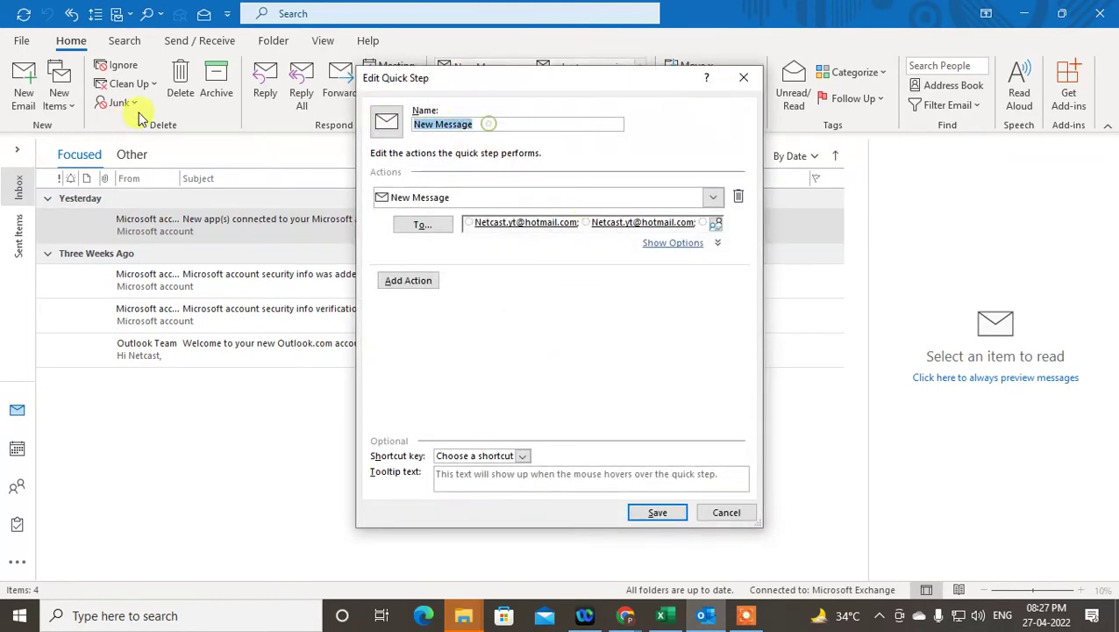
text(netcast projec)
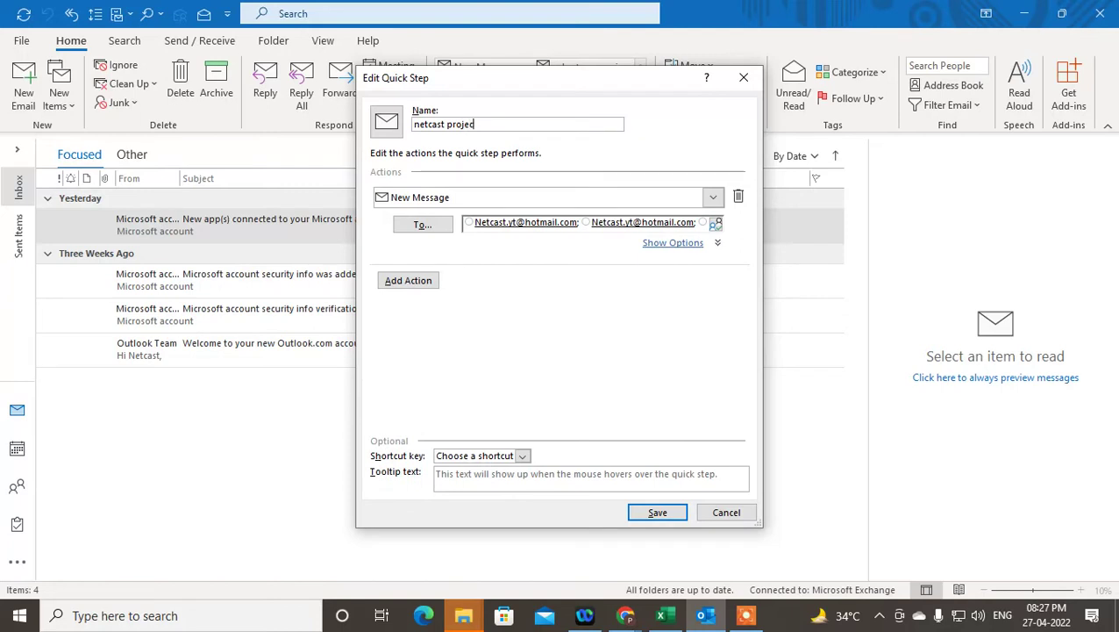
text(ts 11)
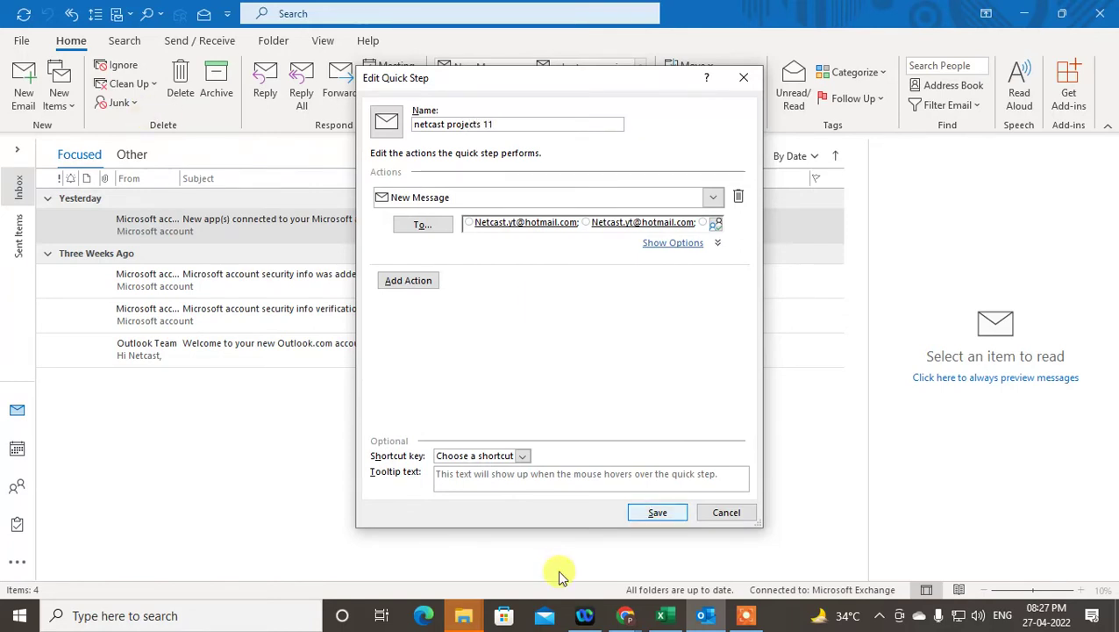
click(649, 514)
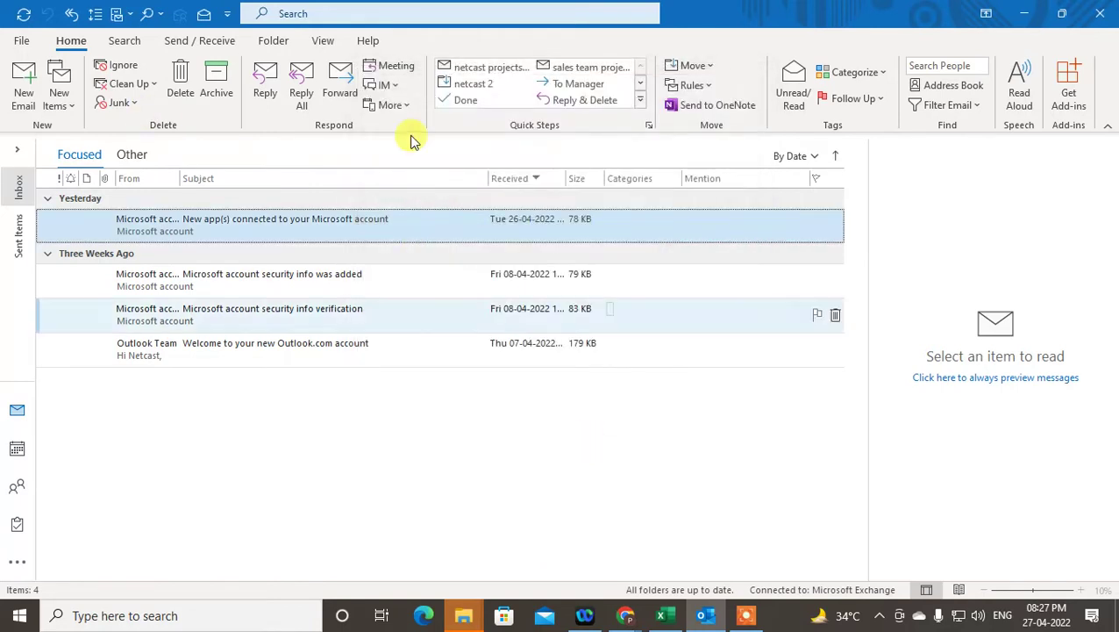
Run the netcast projects 11 Quick Step and review the subject and body text of its email.
click(494, 74)
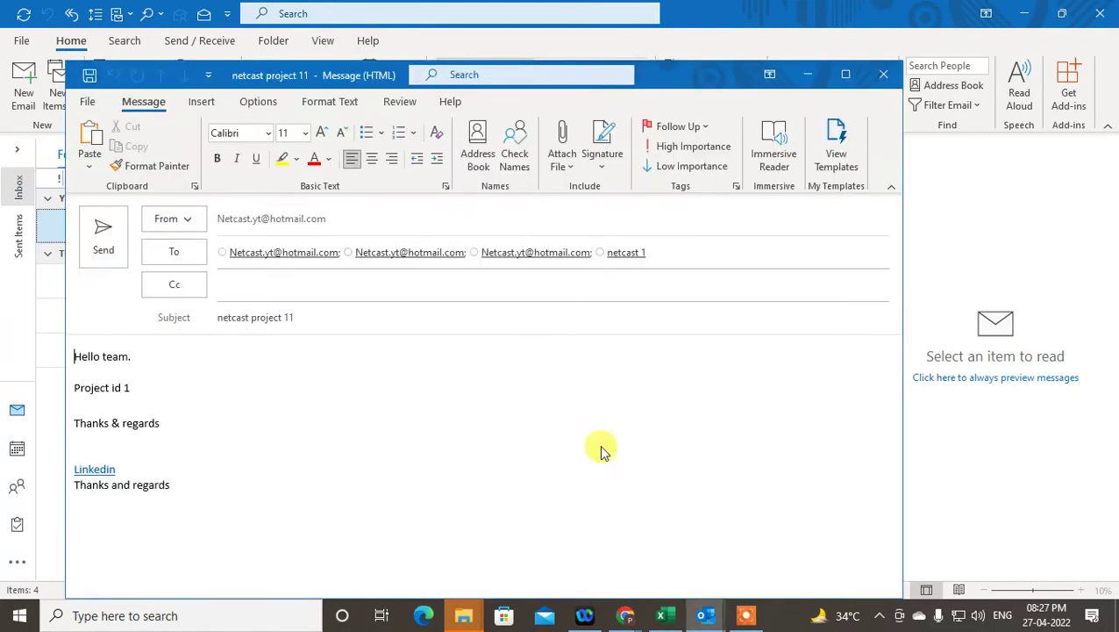
click(224, 319)
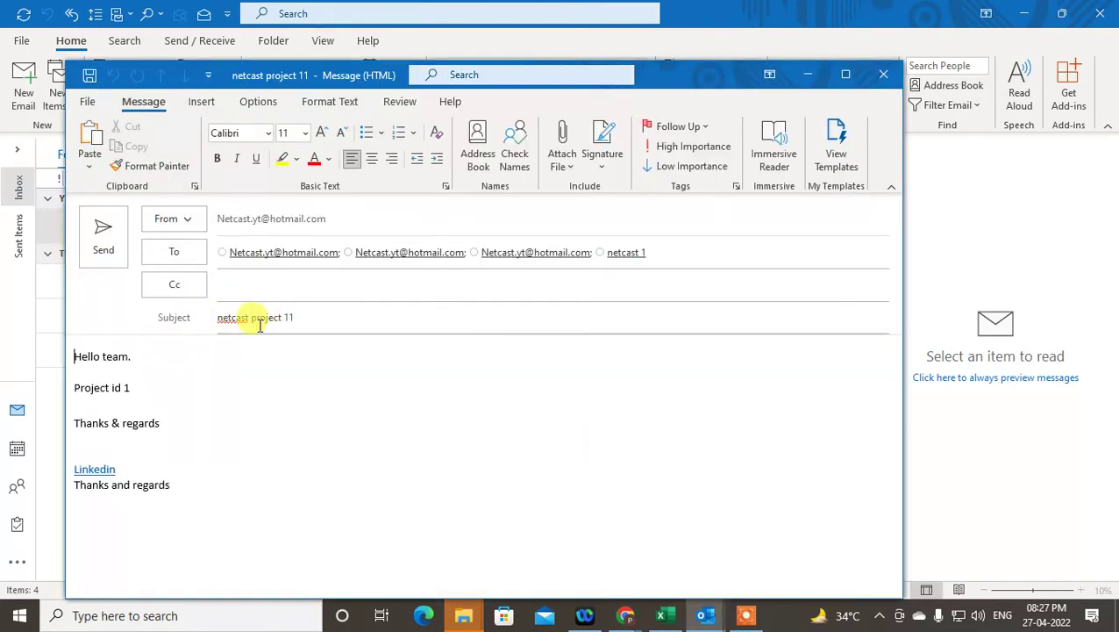
click(69, 353)
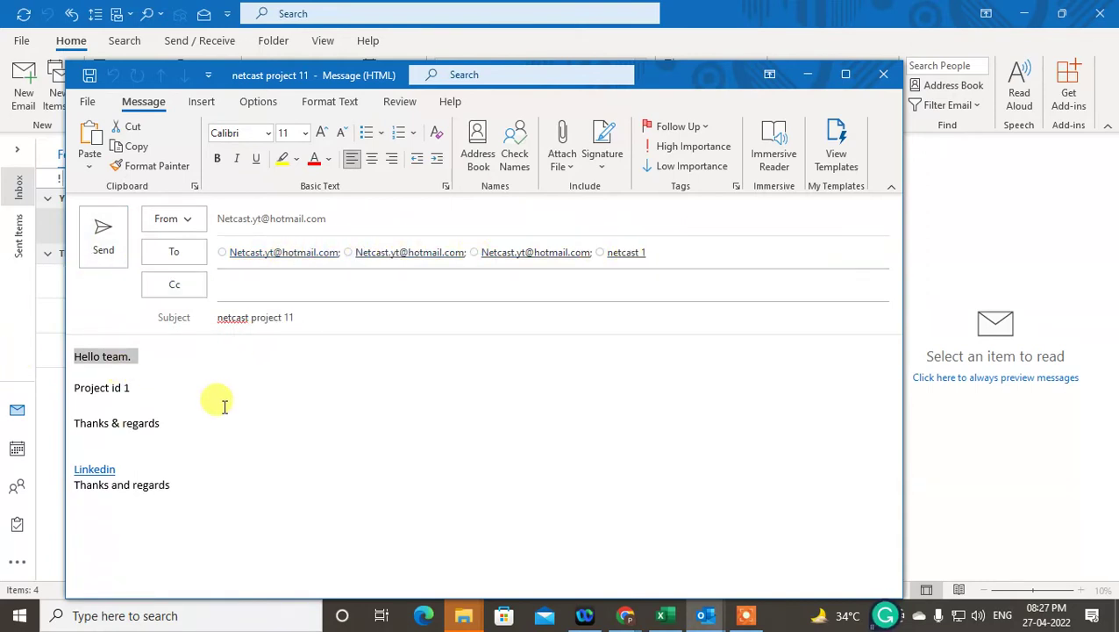
Close the netcast project 11 email and open the rules and alerts manager, selecting the existing rule.
click(883, 74)
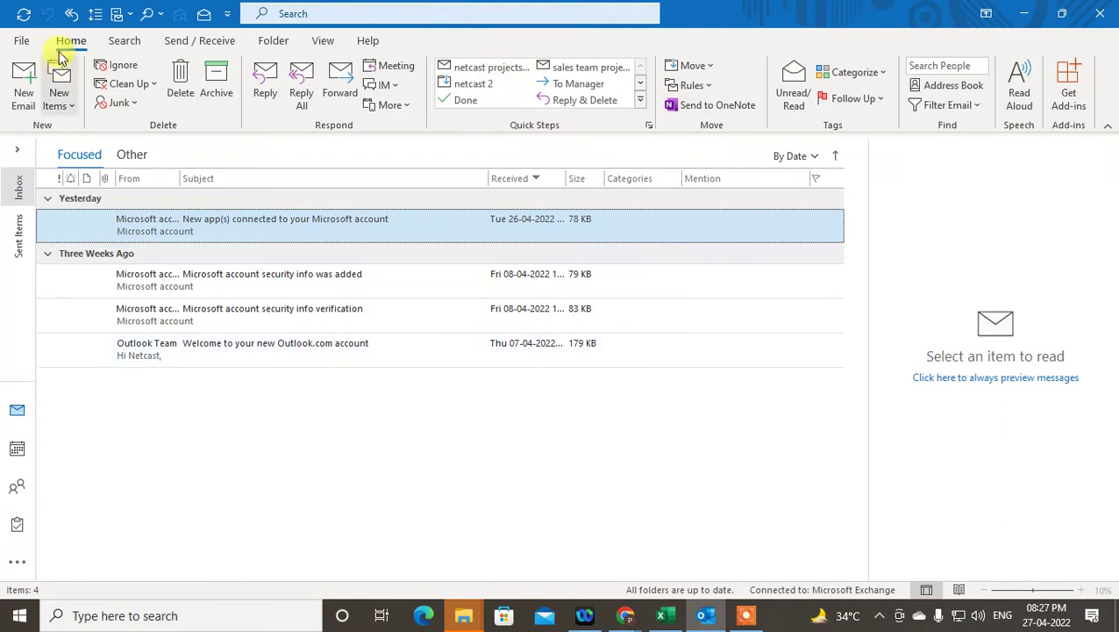
click(692, 88)
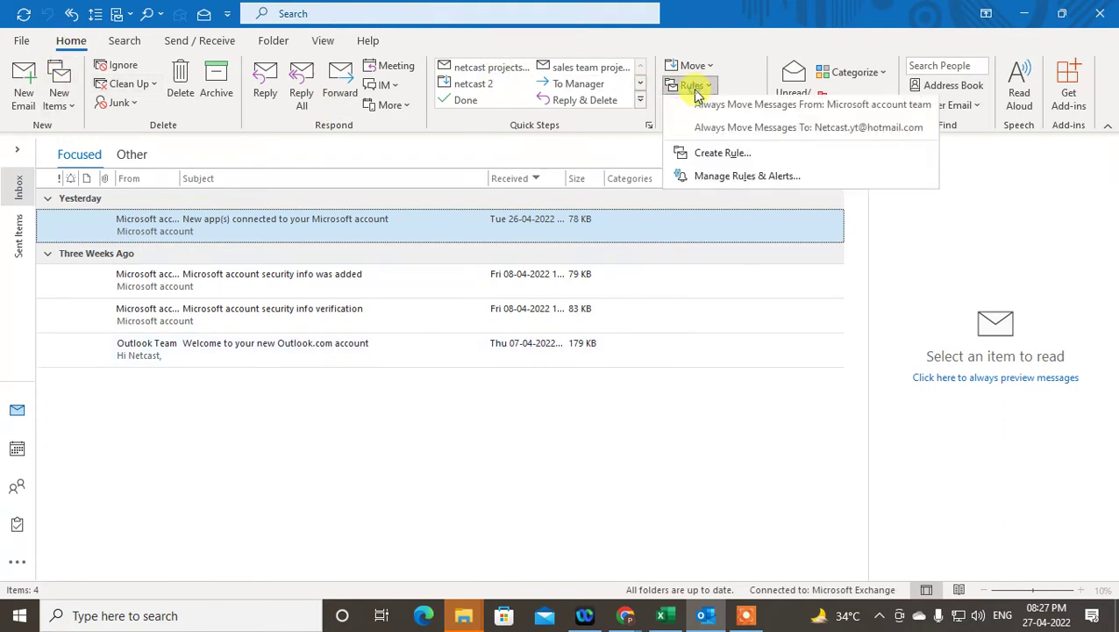
click(747, 180)
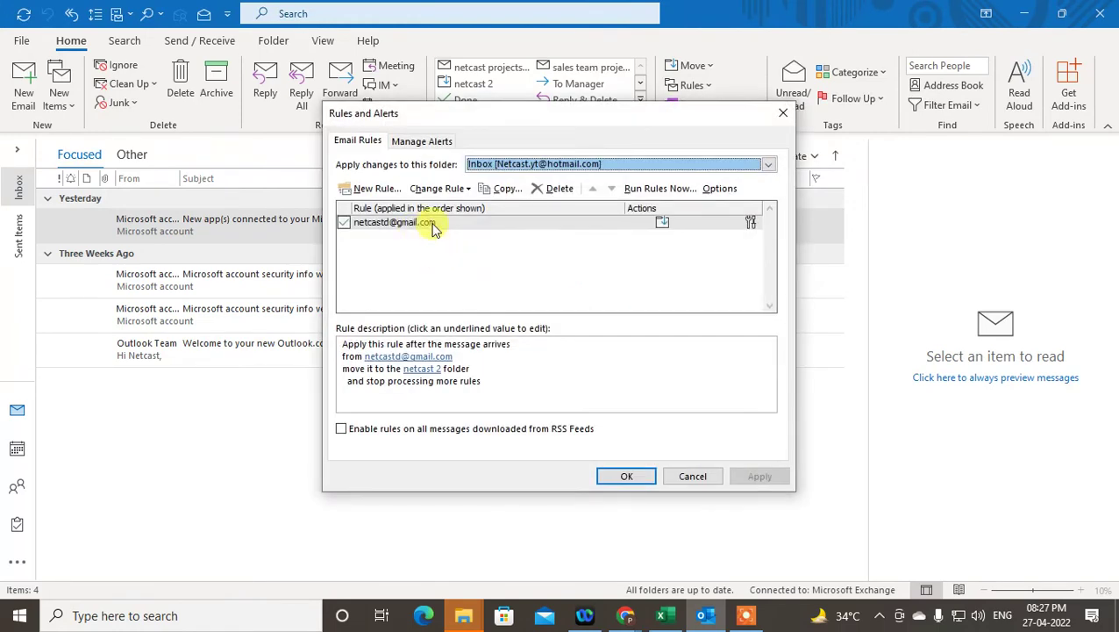
click(432, 225)
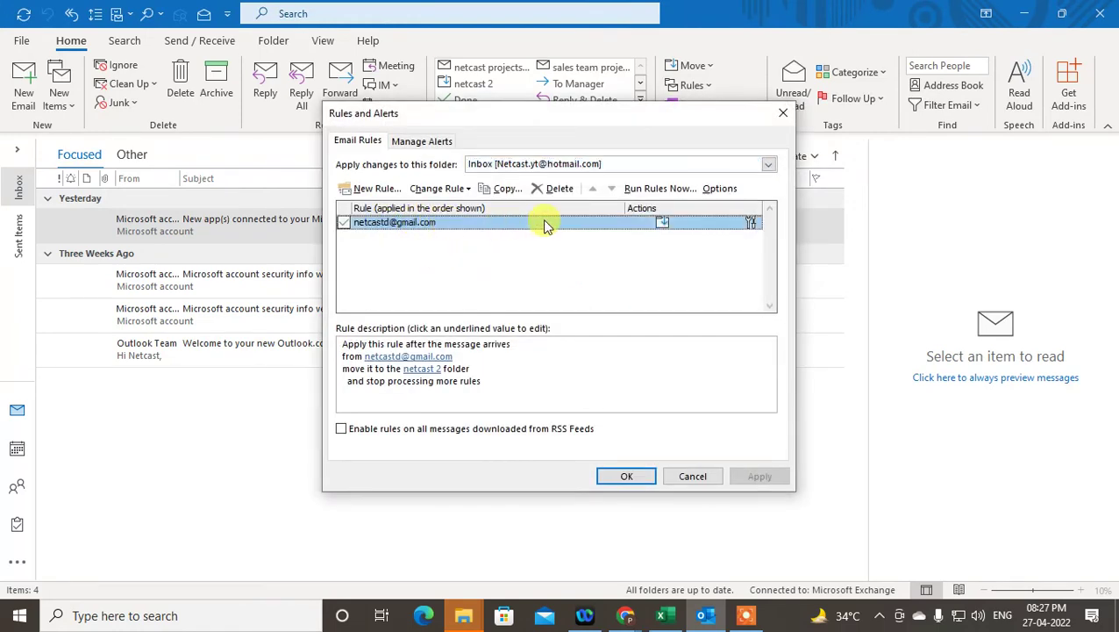
Start a new rule from the template that moves messages with specific words in the subject to a folder.
click(373, 189)
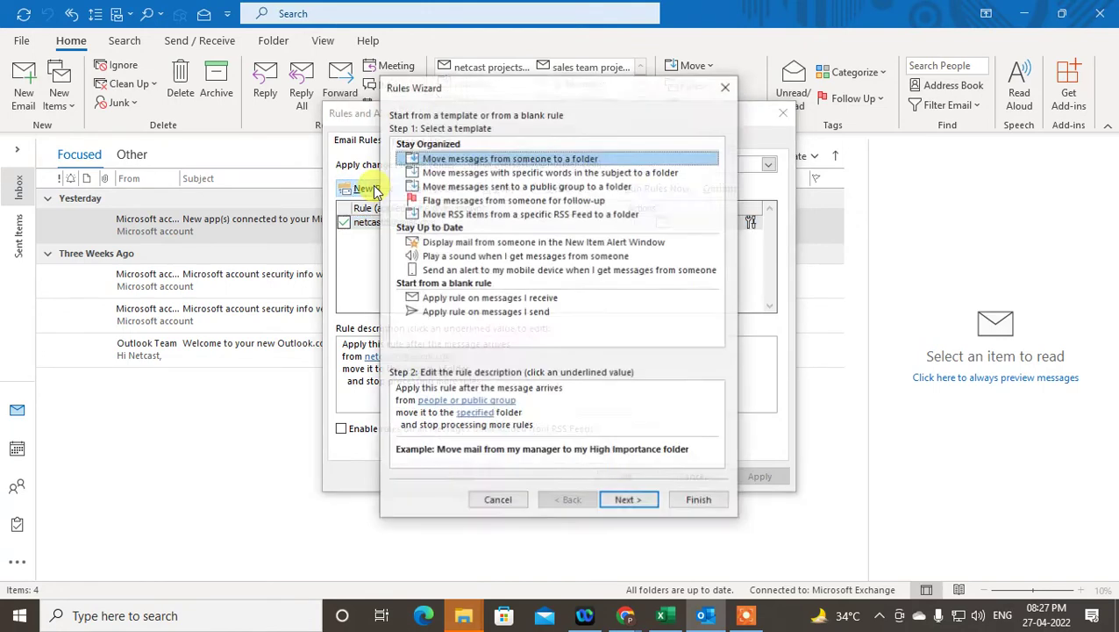
drag(526, 83, 443, 62)
click(423, 152)
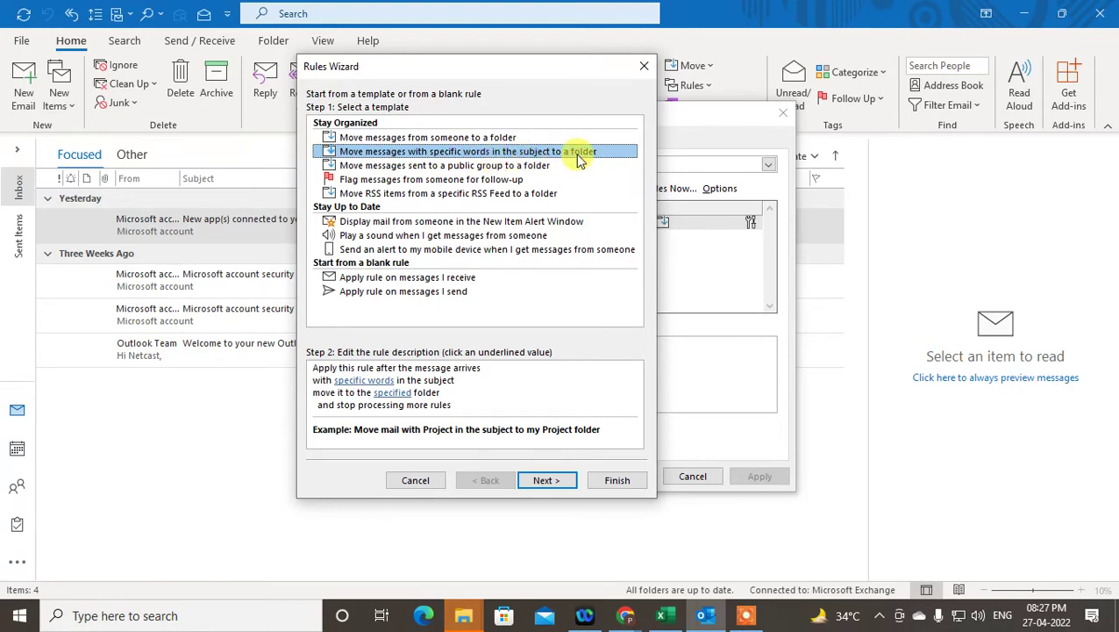
click(539, 483)
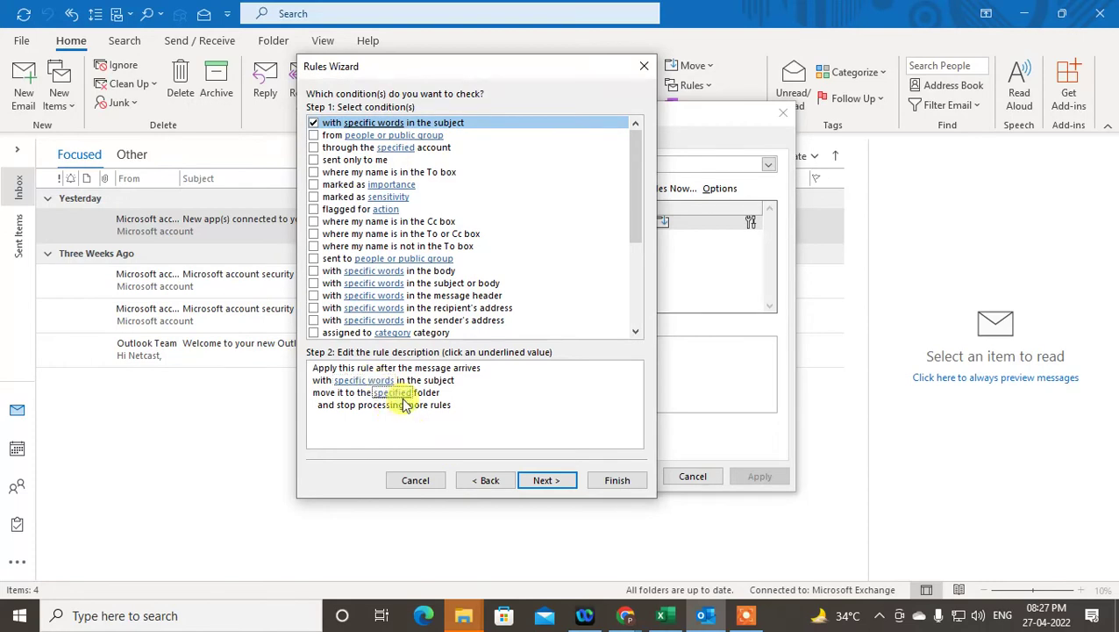
Set the rule's specific subject words to "netcast project 11".
click(364, 384)
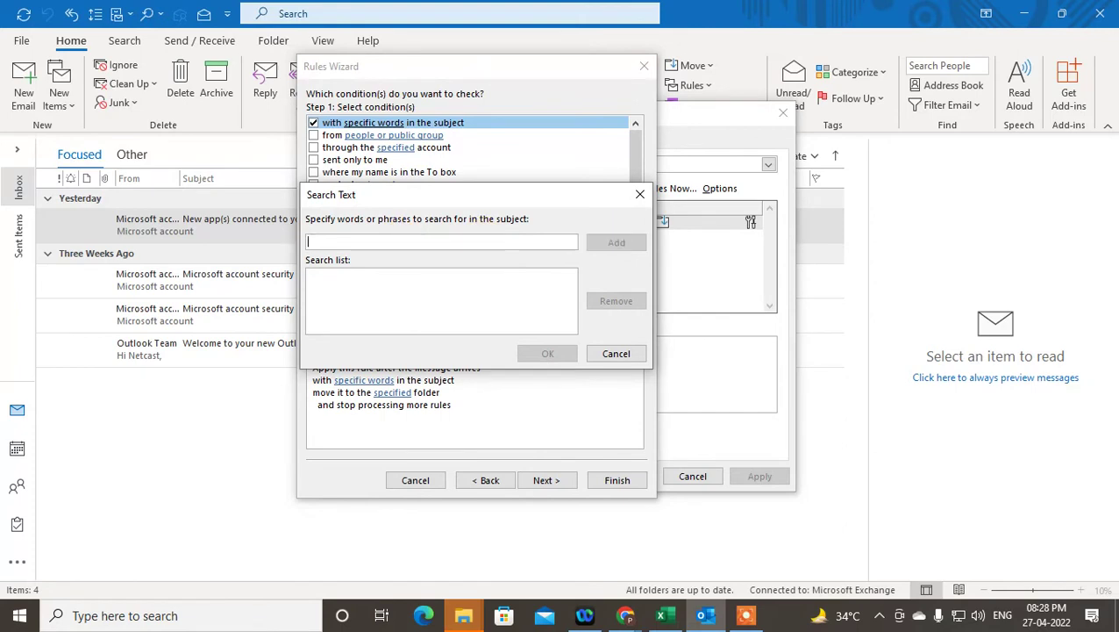
text(netcast project 11)
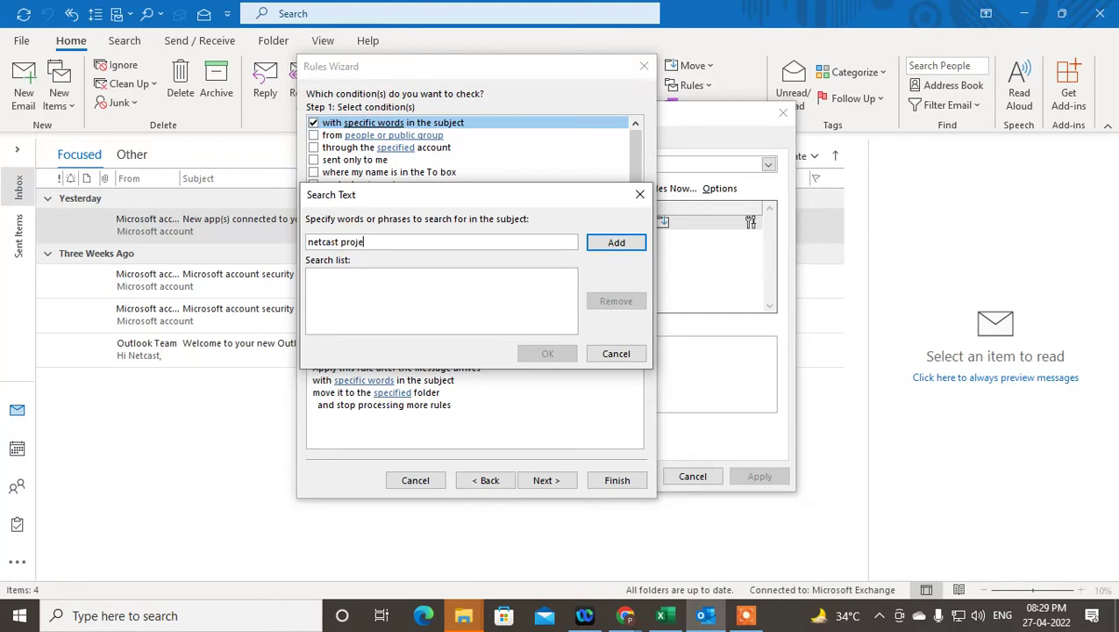
click(598, 243)
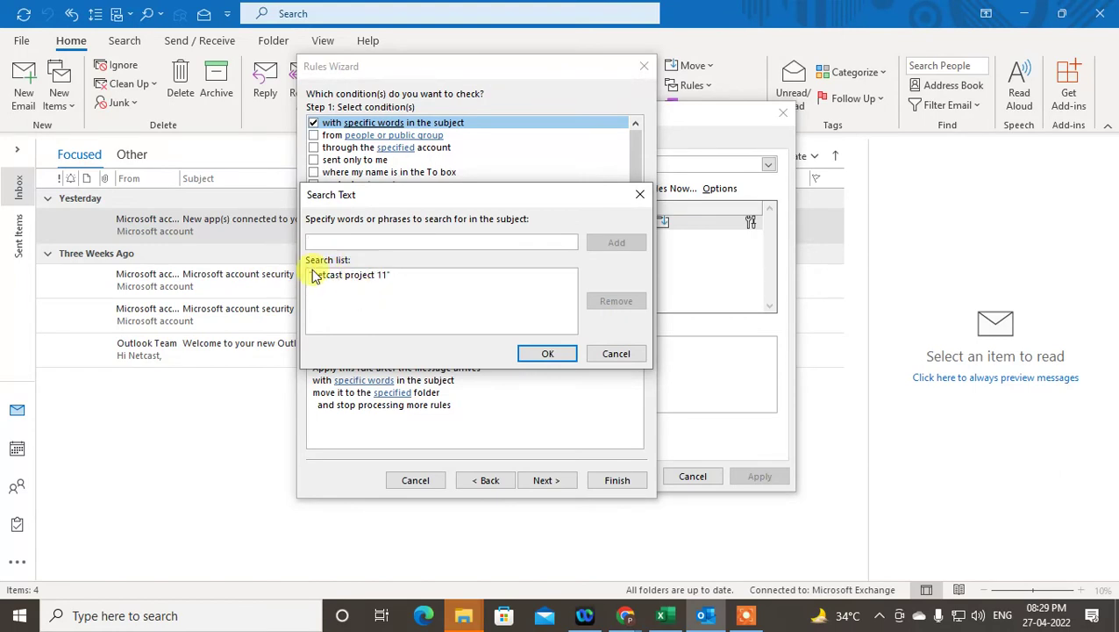
click(547, 353)
Create a folder named "netcast projjects 11" under the Hotmail mailbox and choose it as the rule's destination folder.
click(390, 393)
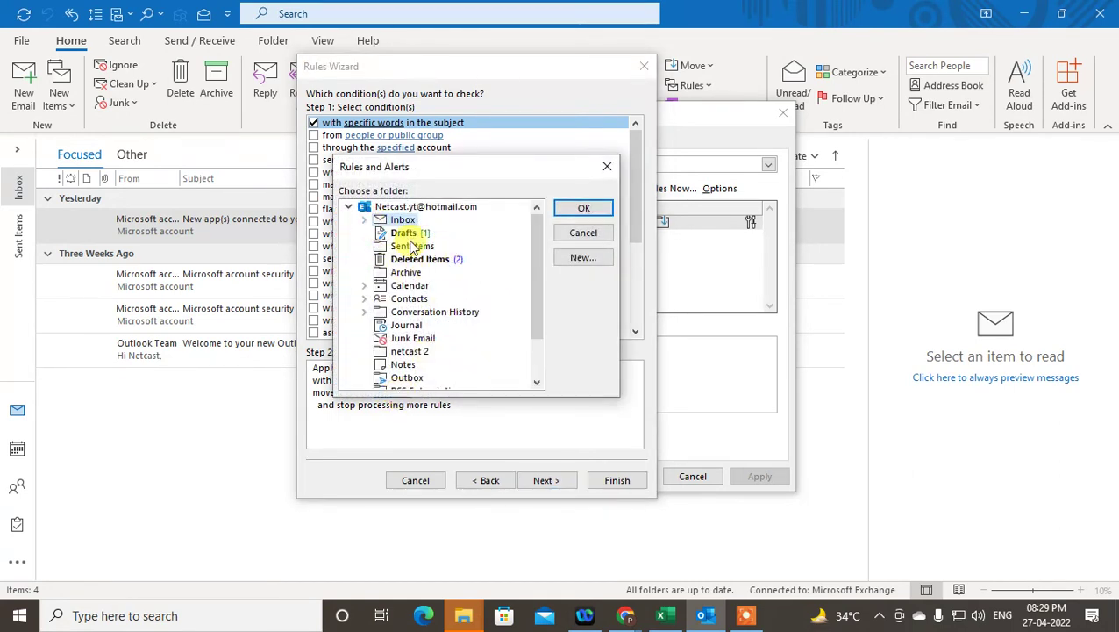
scroll(412, 298, down, 1)
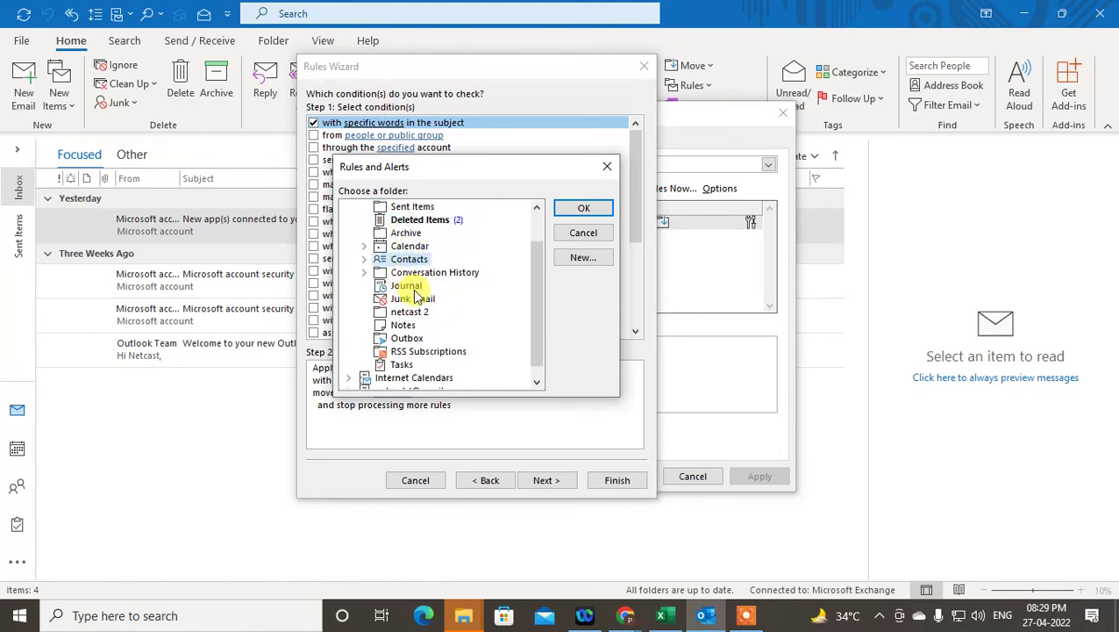
scroll(421, 298, up, 1)
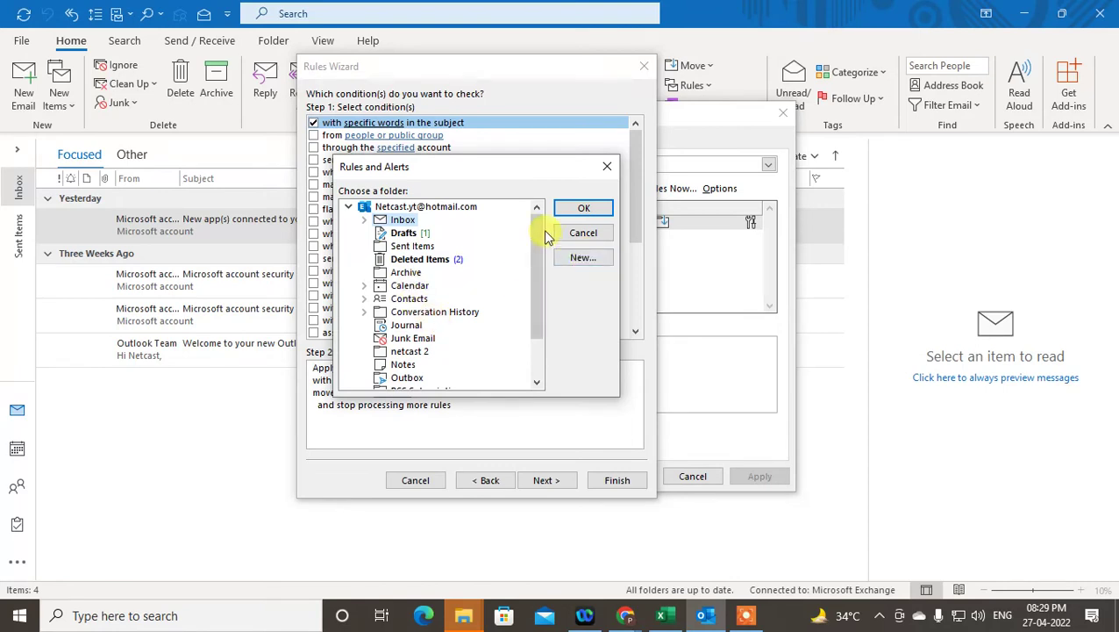
scroll(542, 300, down, 2)
scroll(542, 212, up, 2)
click(390, 206)
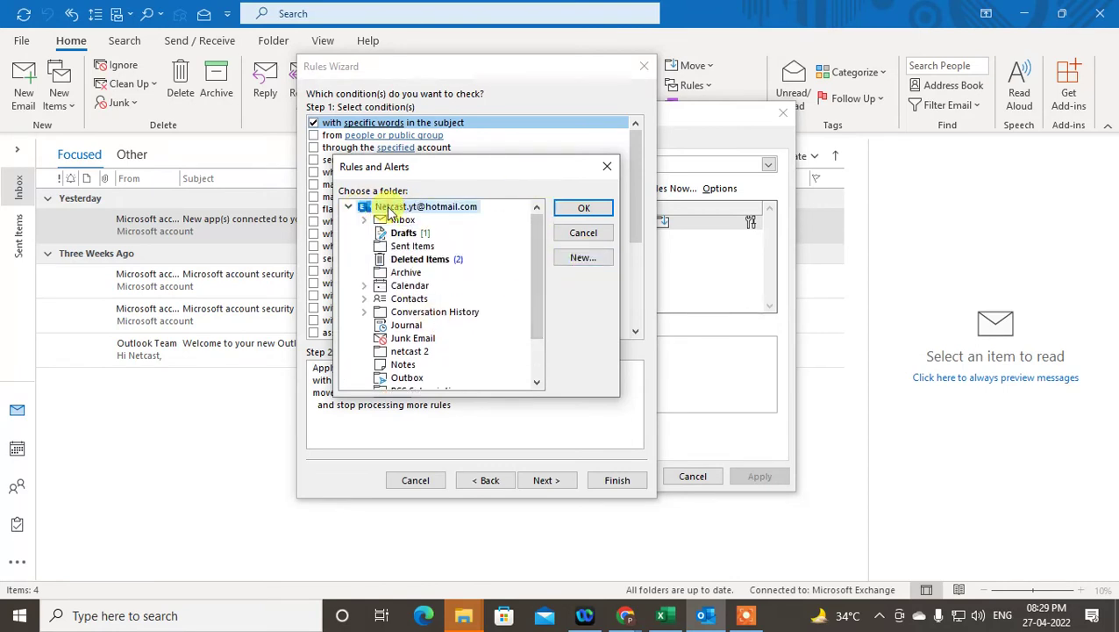
click(583, 257)
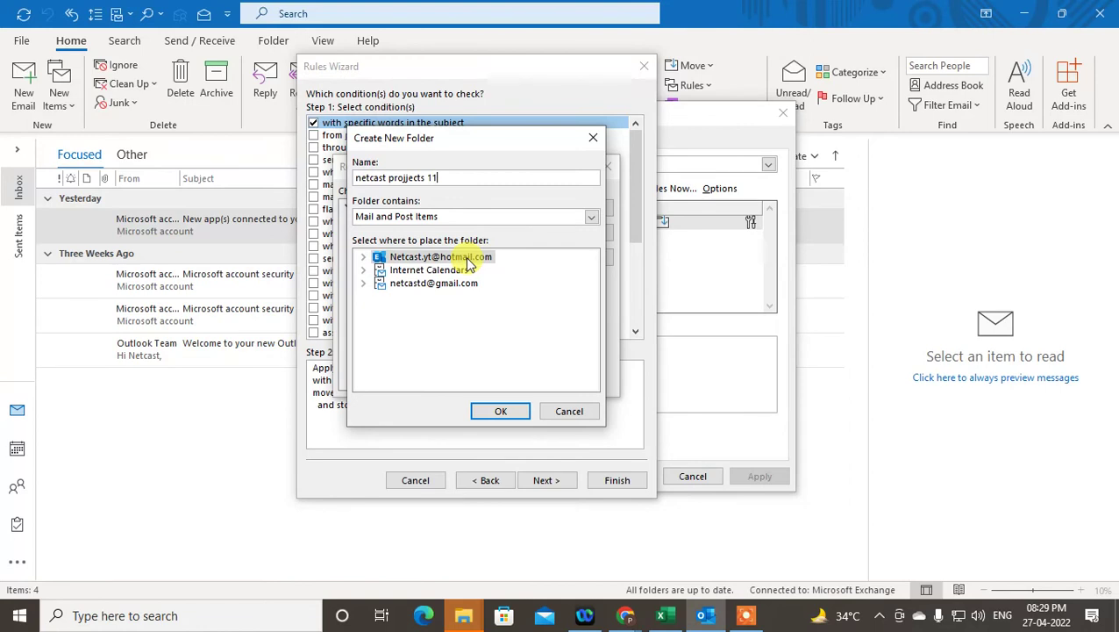
click(499, 412)
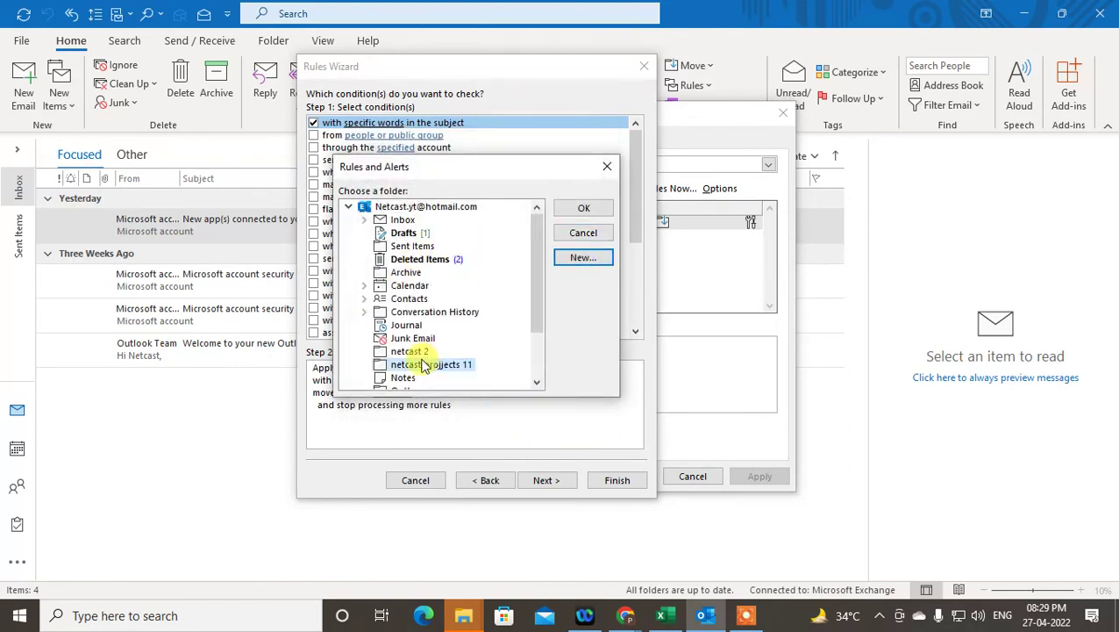
click(581, 208)
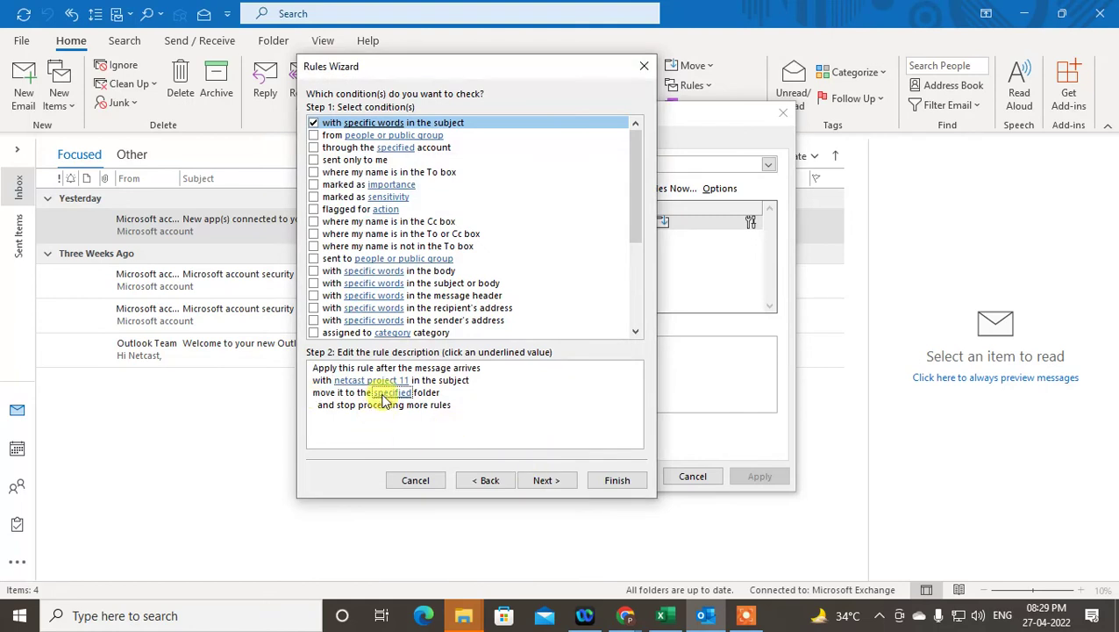
Finish the rule with default actions and no exceptions, also running it on messages already in the Inbox, and apply the rule changes.
click(546, 480)
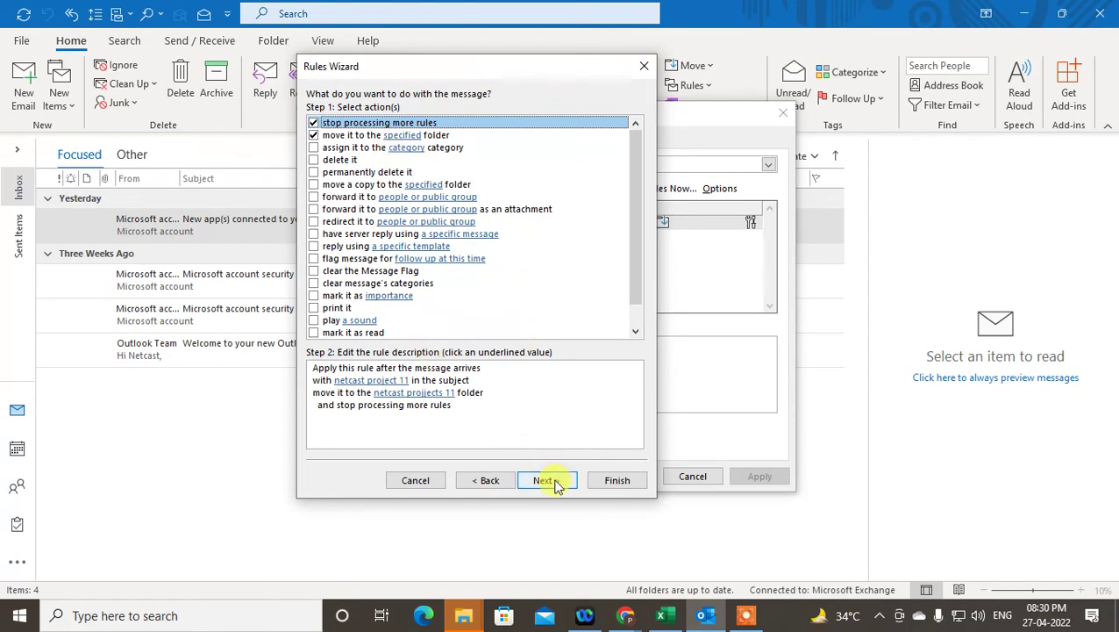
click(553, 480)
click(552, 481)
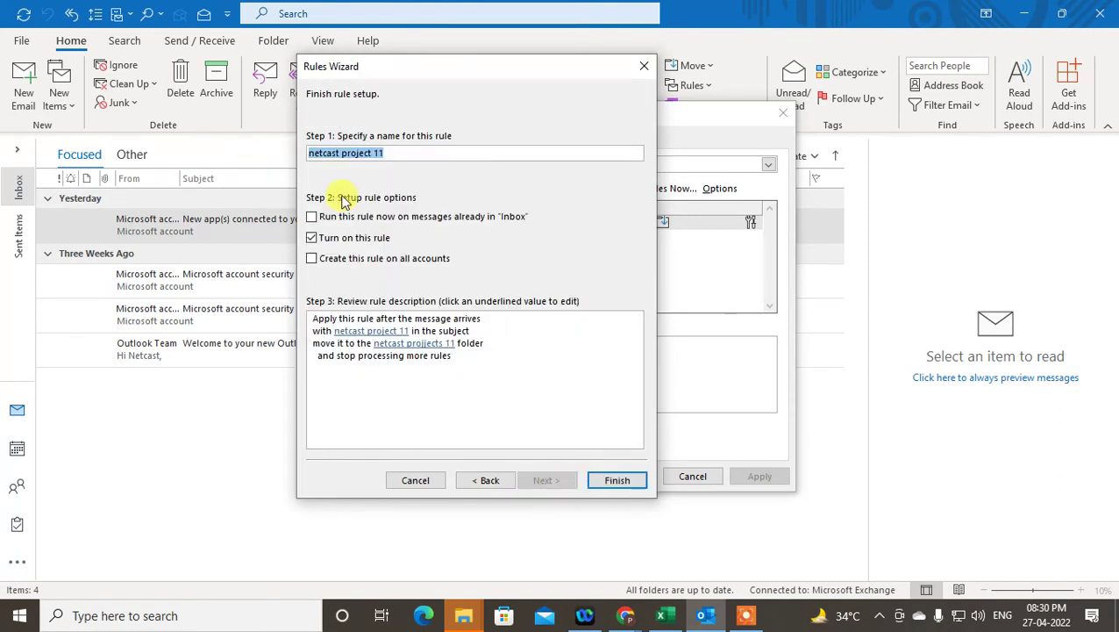
click(315, 220)
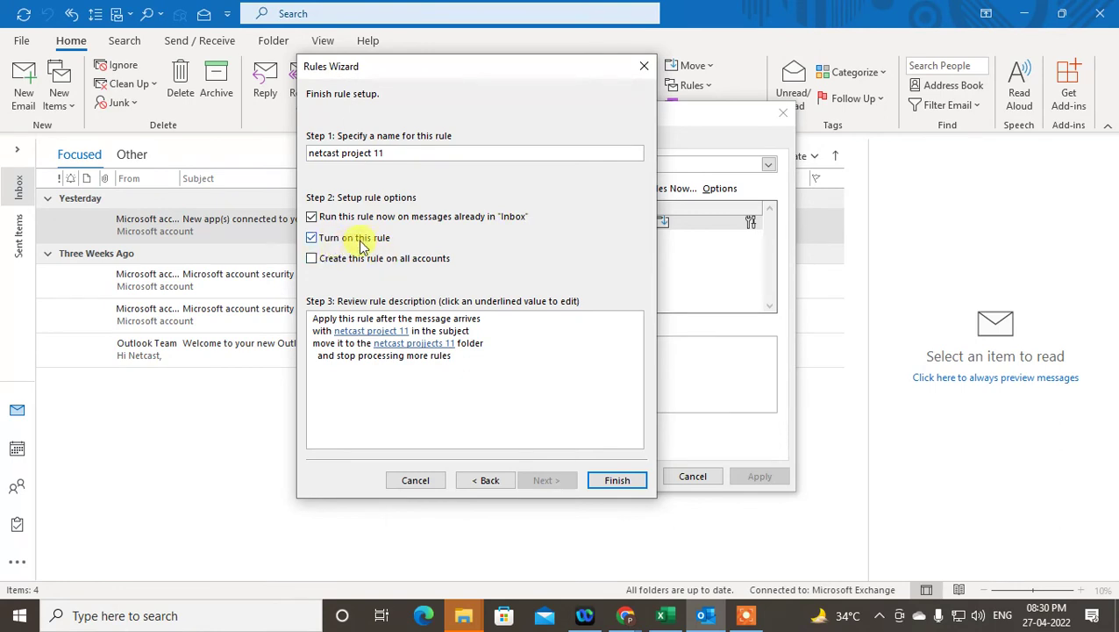
click(624, 482)
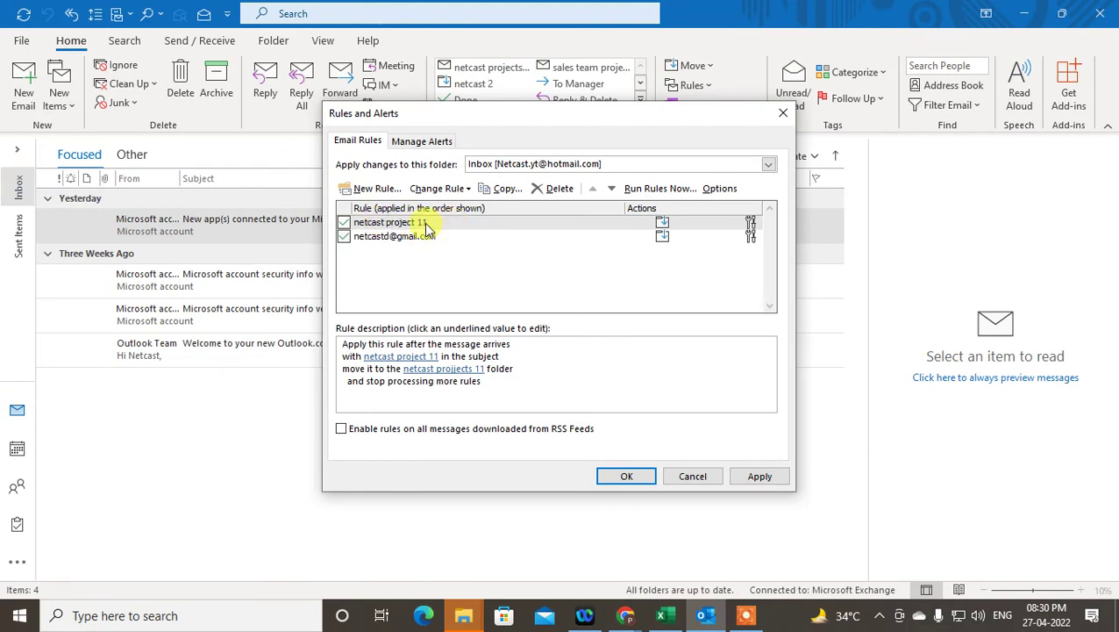
click(730, 471)
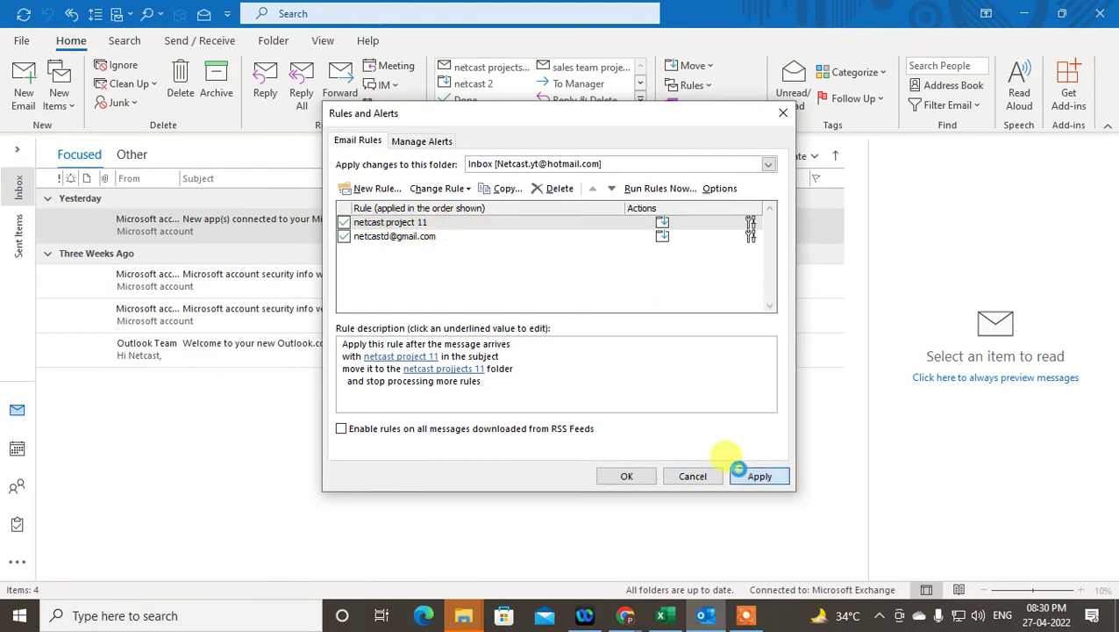
click(621, 477)
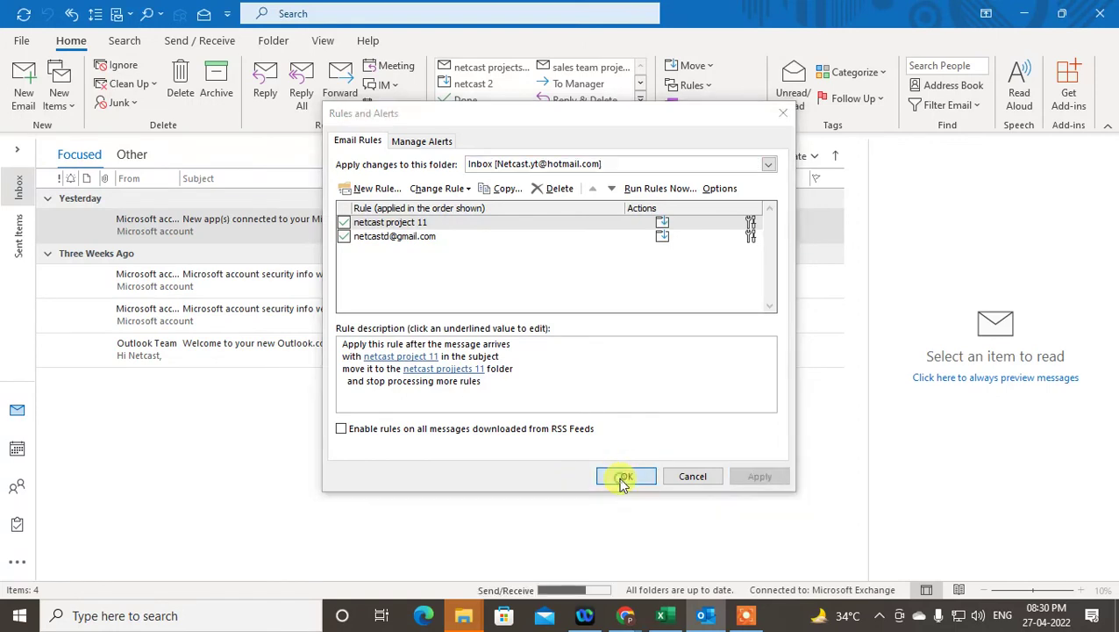
View the contents of the netcast projjects 11 folder and return to the desktop.
click(14, 151)
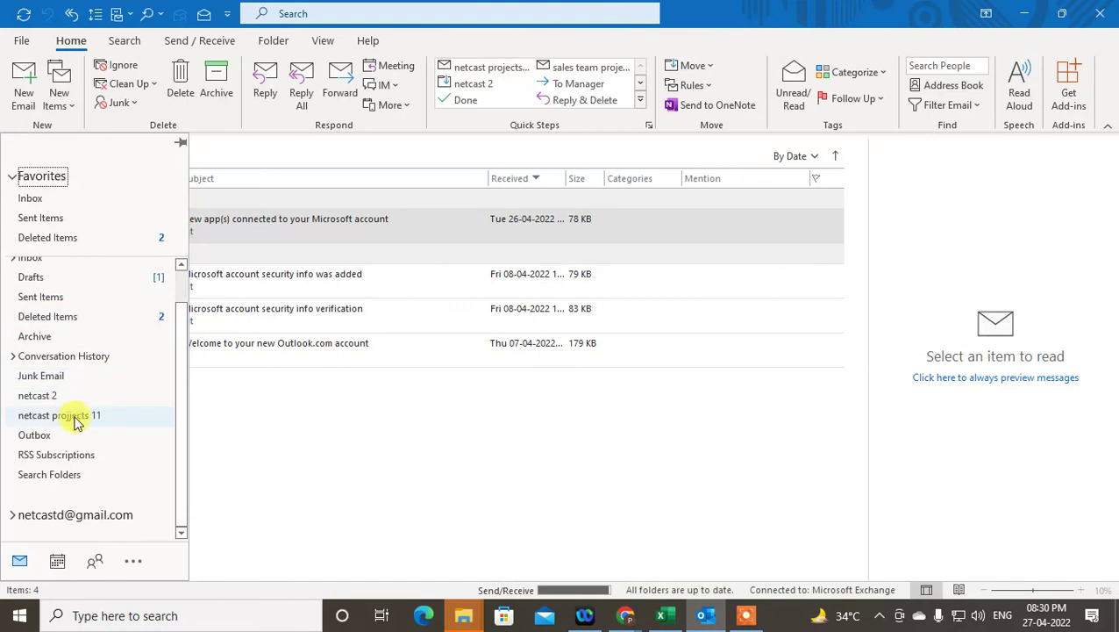
click(72, 425)
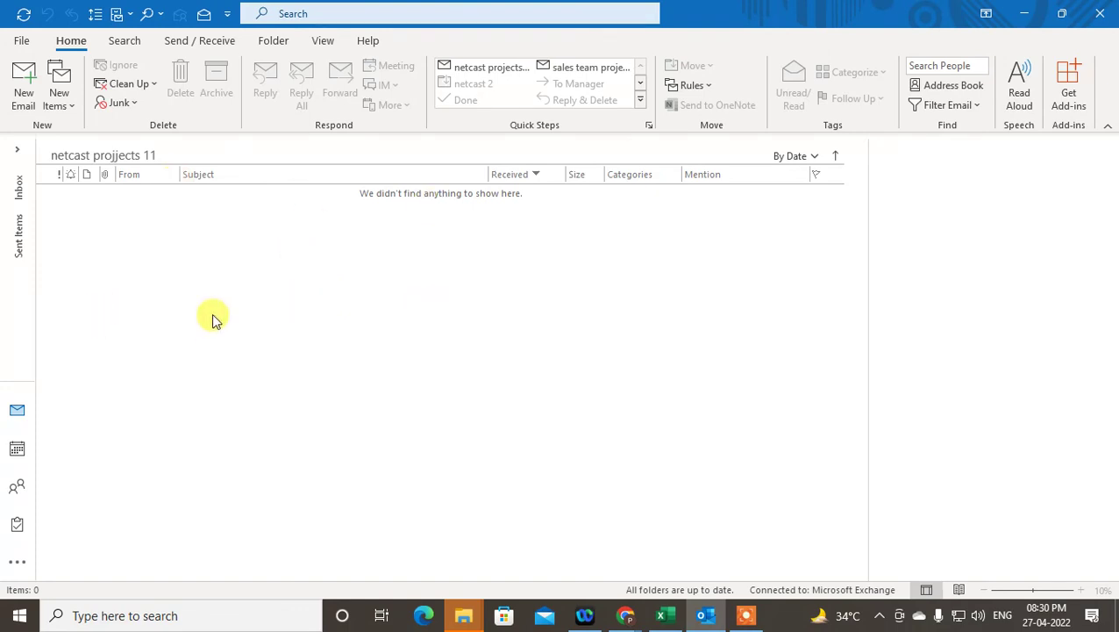
click(18, 151)
click(776, 373)
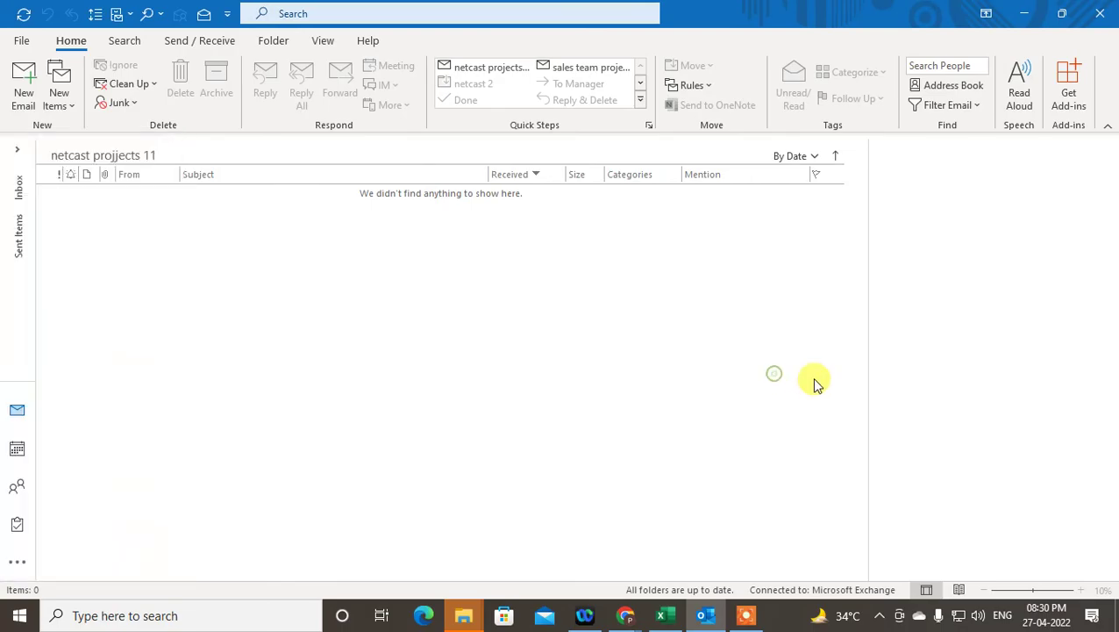
key(super+d)
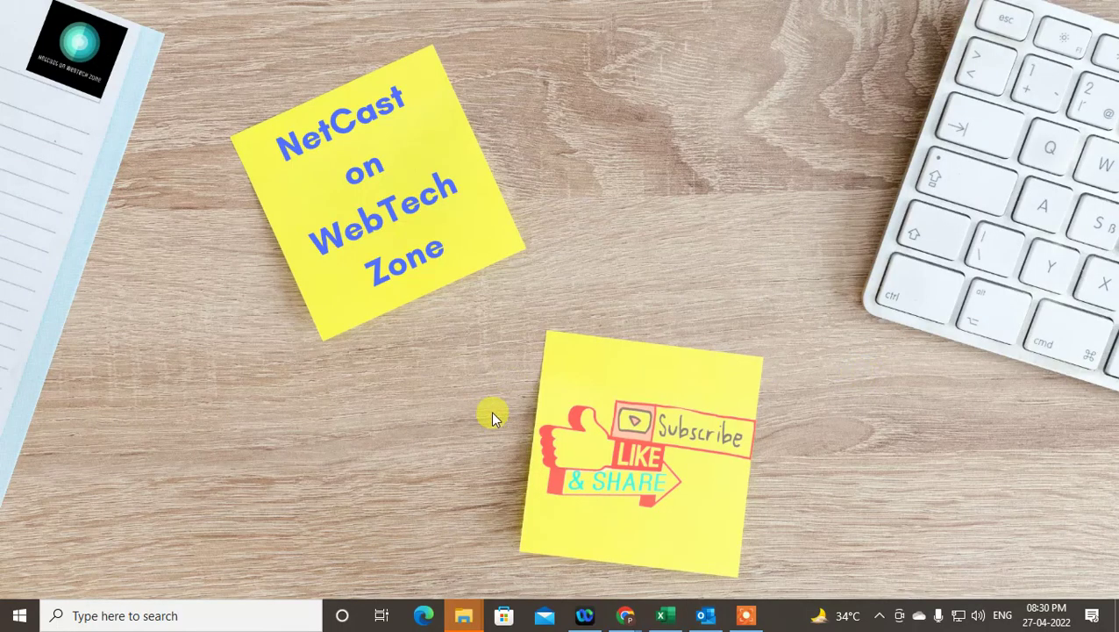